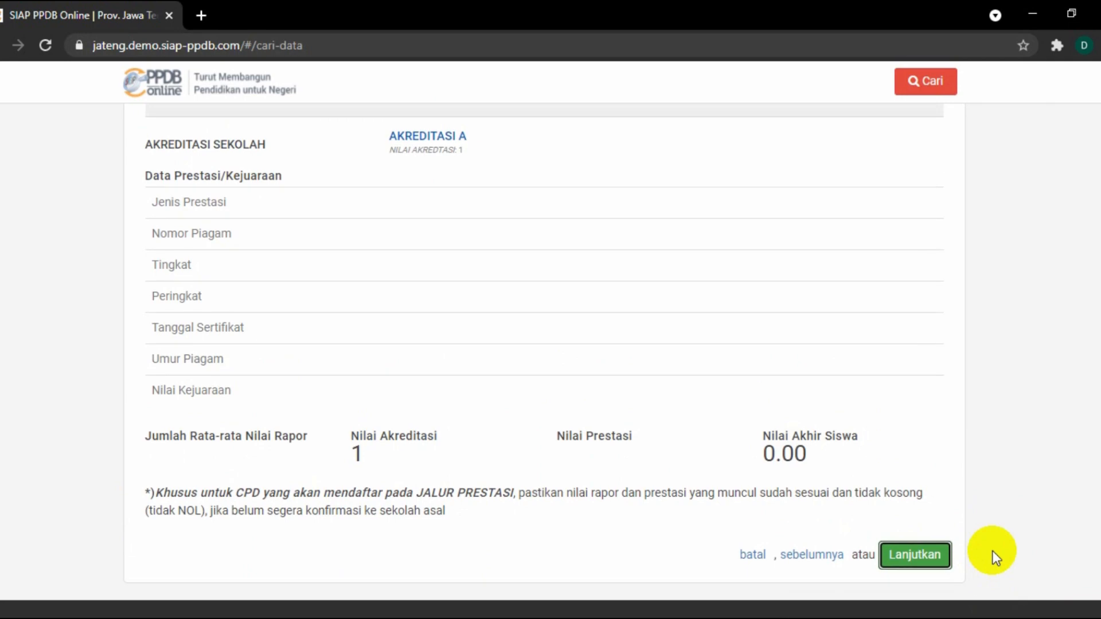
Continue from the academic data to the Sekolah Zonasi stage and review the listed schools with their capacity and distance.
click(916, 555)
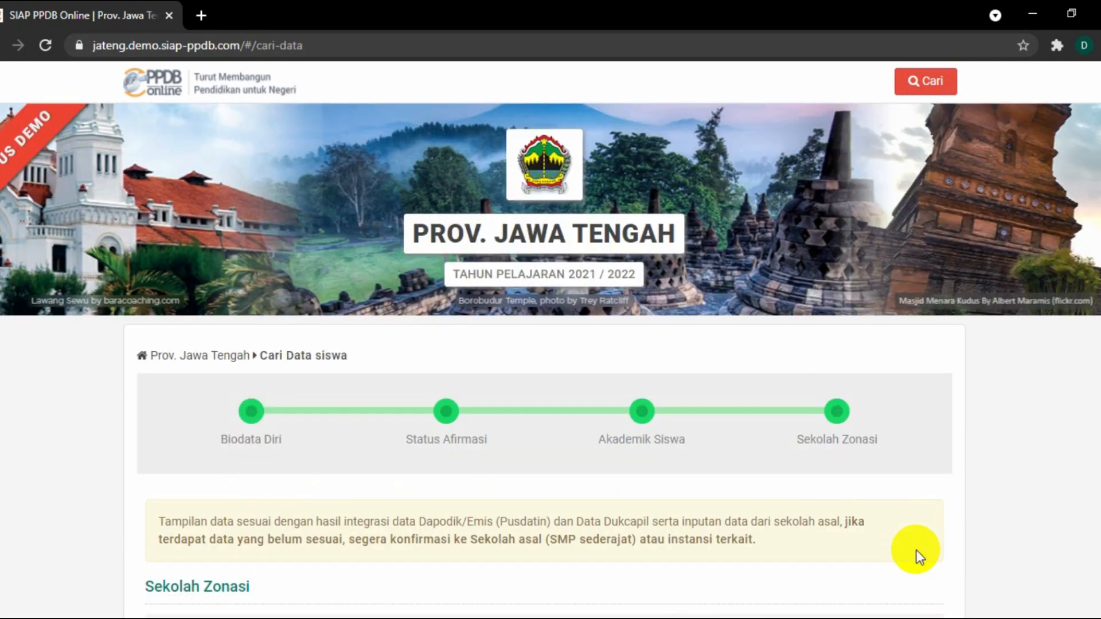
scroll(690, 483, down, 3)
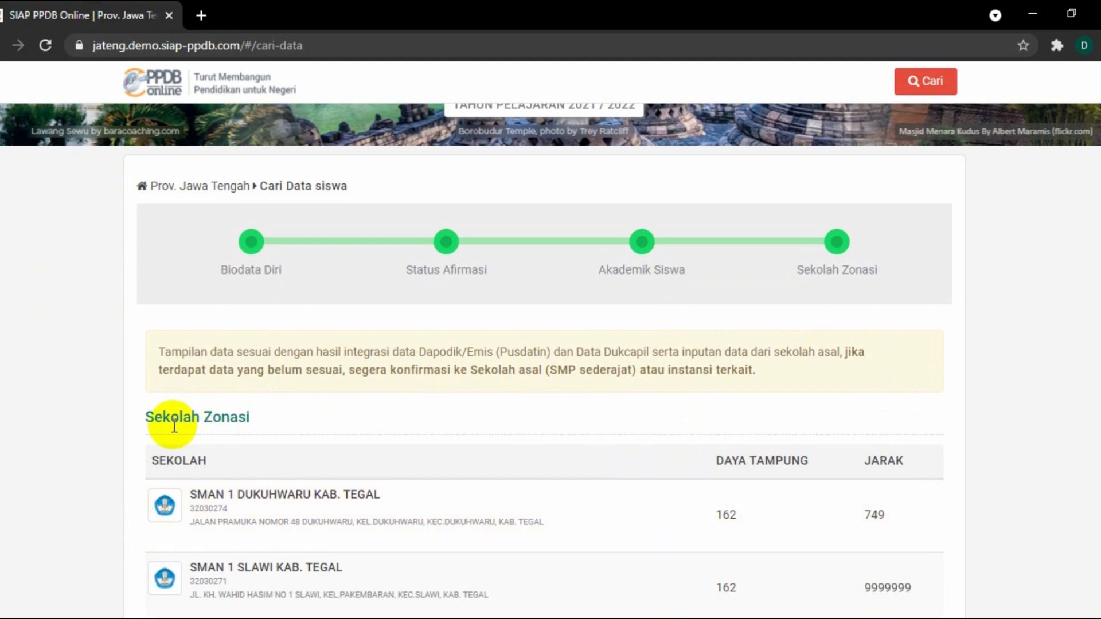
scroll(125, 460, down, 1)
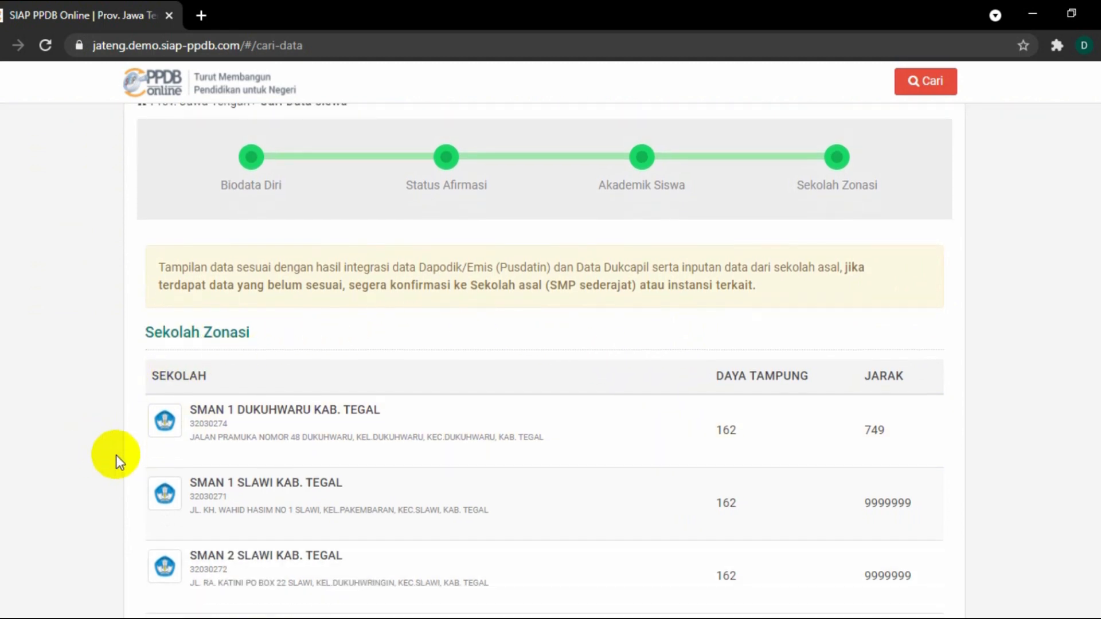
scroll(116, 455, down, 1)
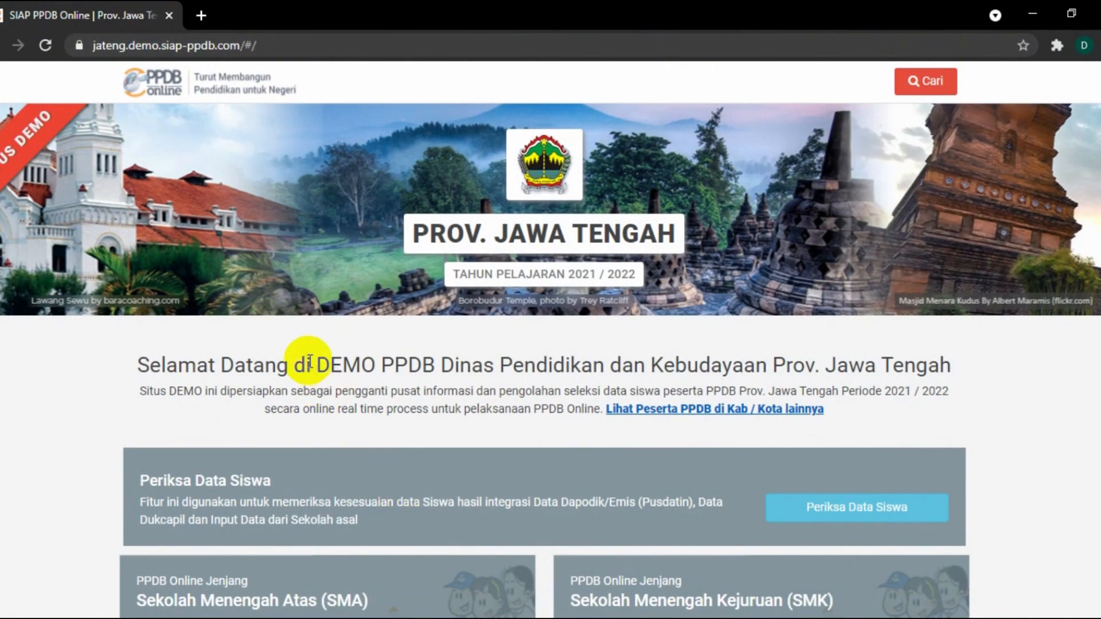
Look over the PPDB Jawa Tengah home page, including the SMA and SMK registration paths, helpdesk information, governor's welcome and footer.
scroll(309, 360, down, 4)
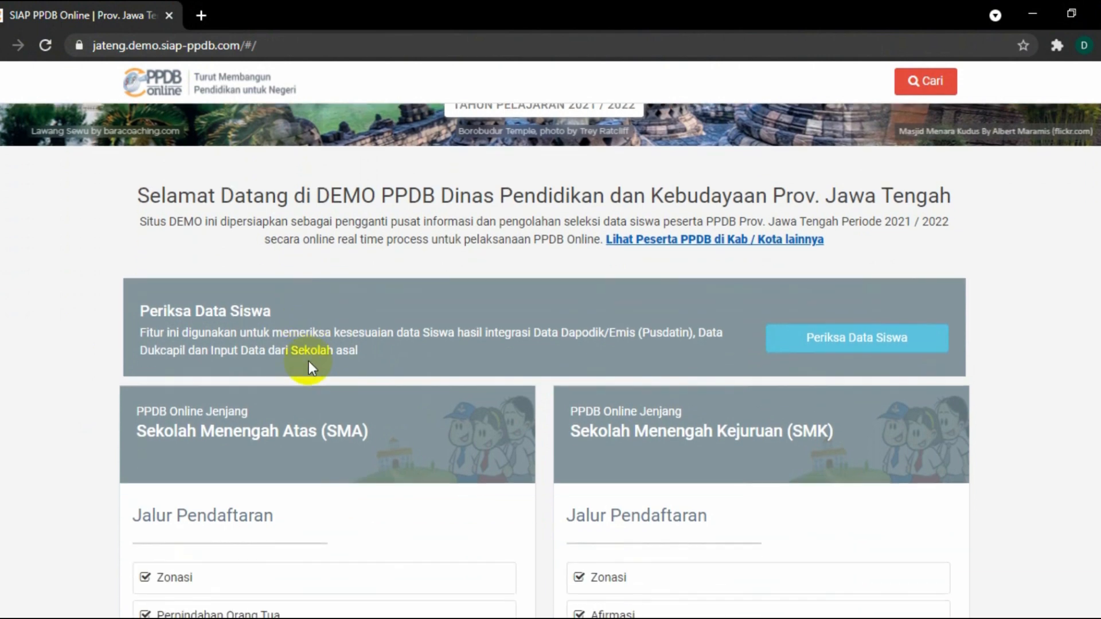
scroll(309, 362, down, 5)
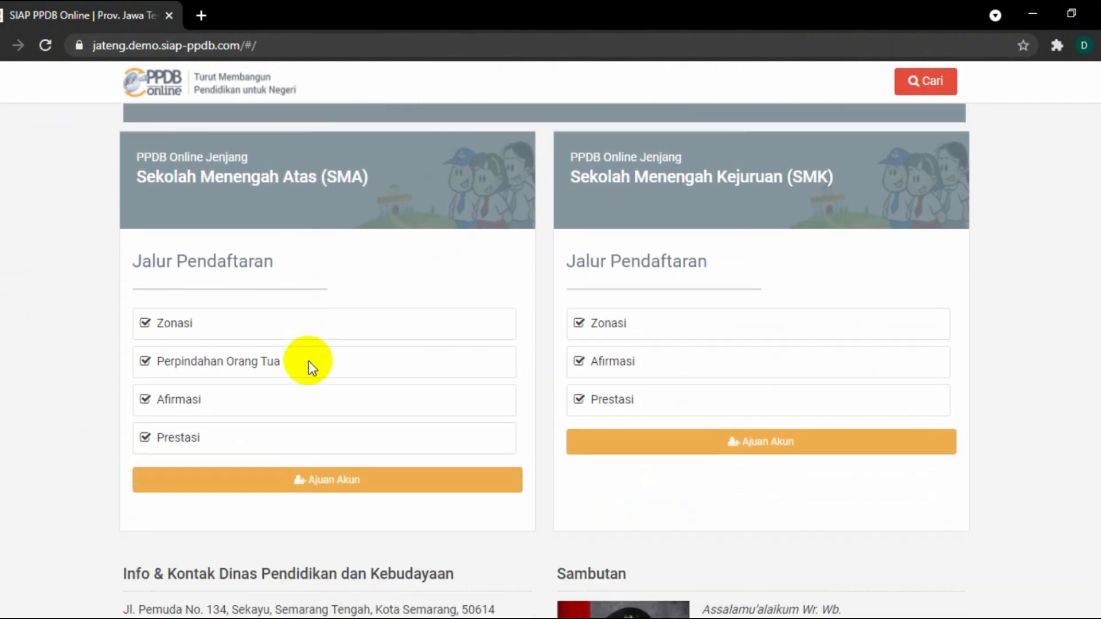
scroll(309, 362, down, 5)
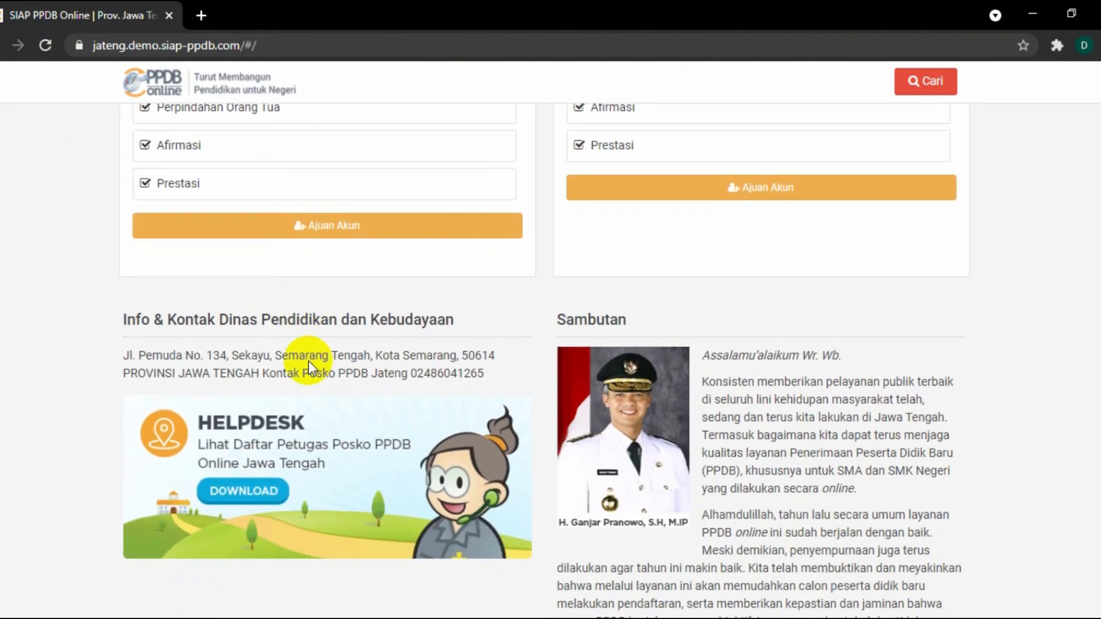
scroll(309, 362, down, 6)
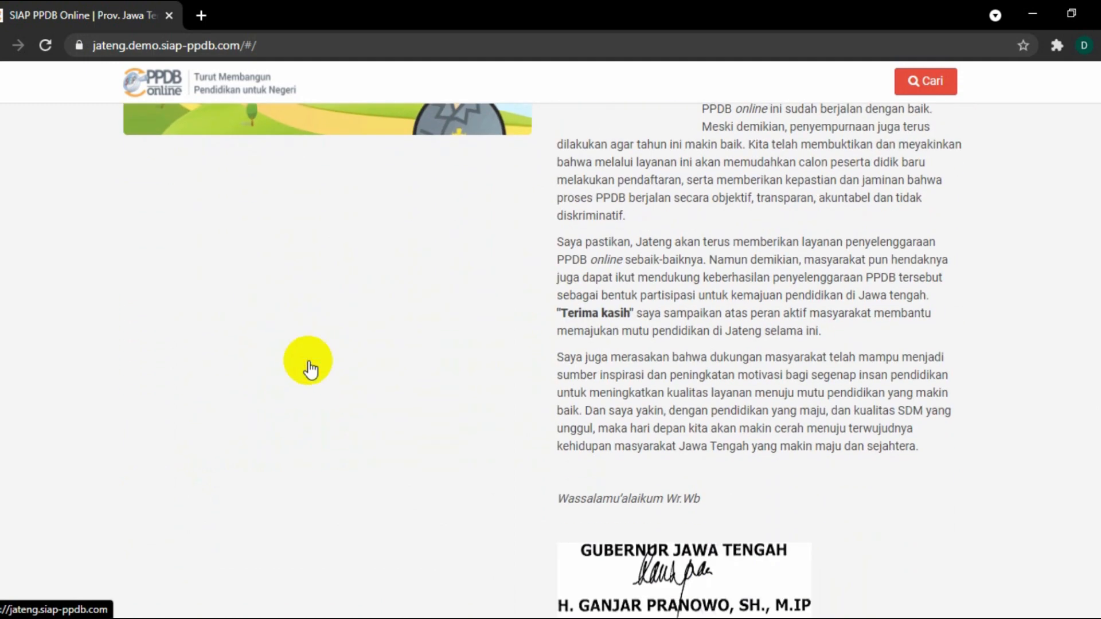
scroll(309, 360, down, 5)
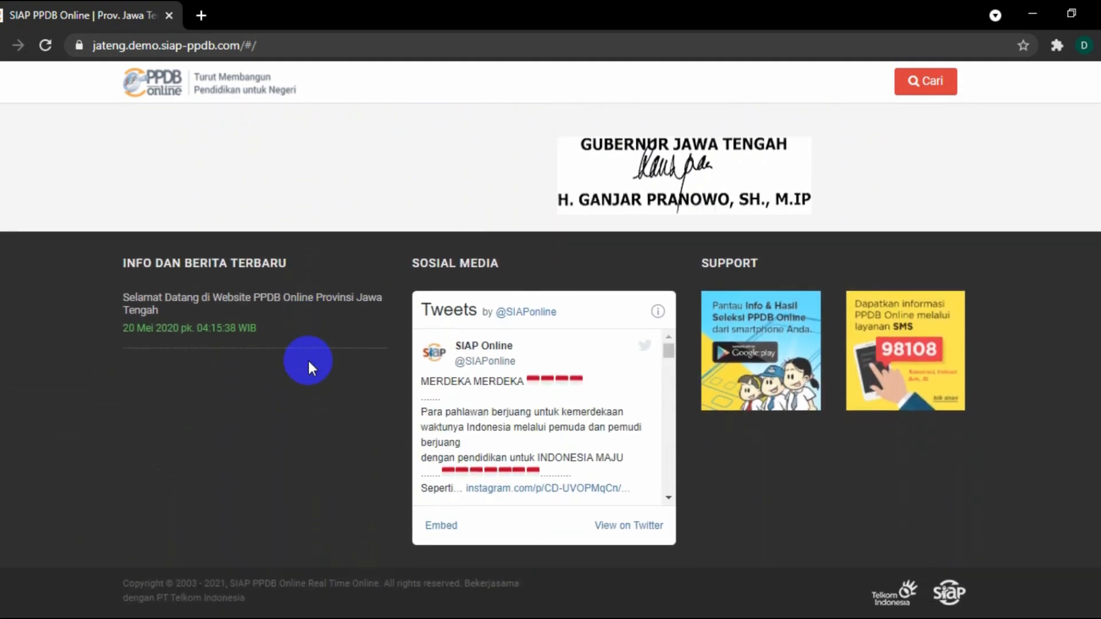
scroll(308, 361, up, 6)
scroll(309, 361, up, 9)
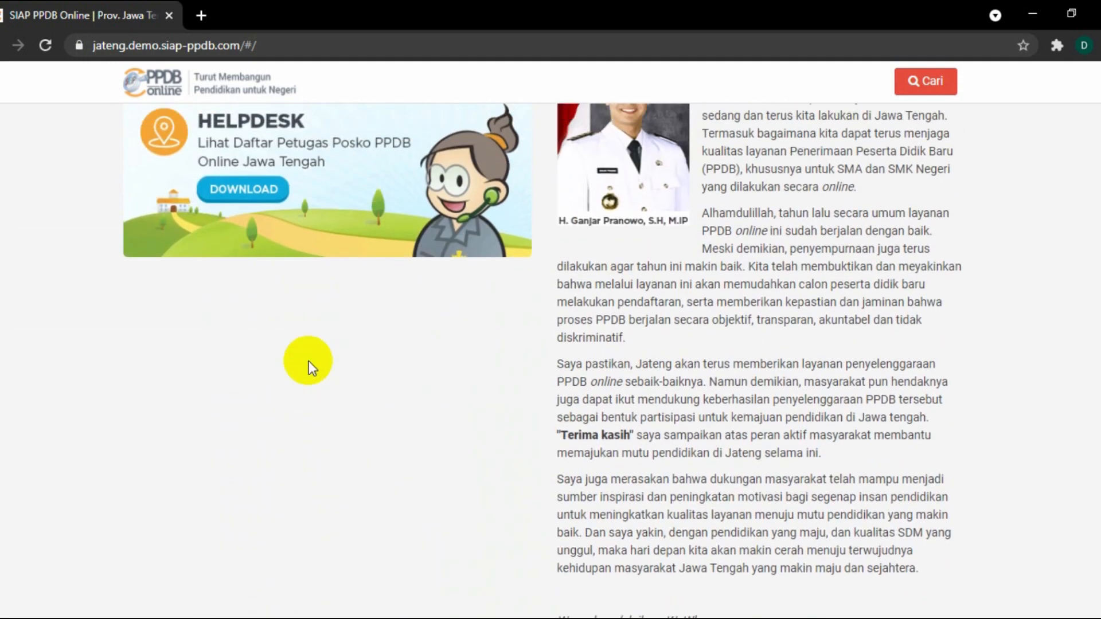
scroll(309, 360, up, 9)
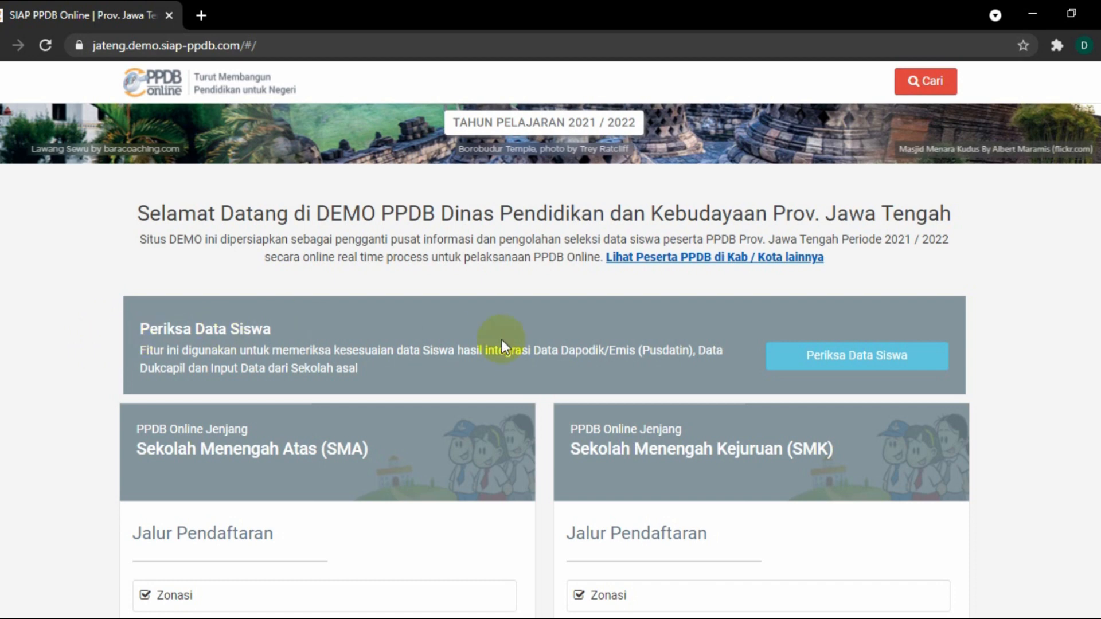
Open the Periksa Data Siswa form for checking a student's data.
click(844, 361)
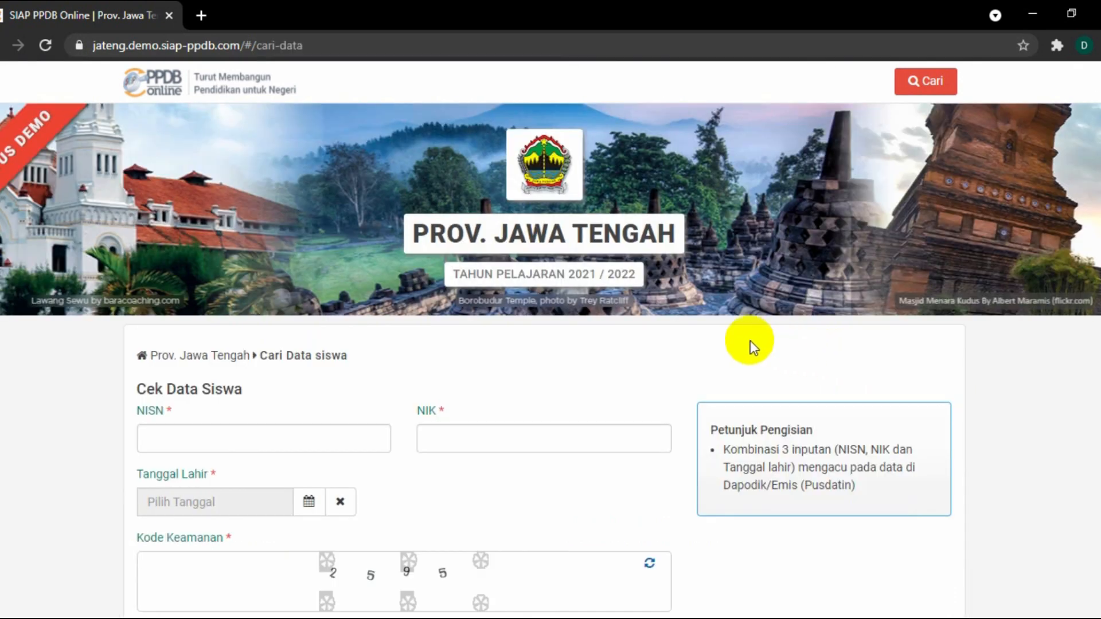
scroll(673, 337, down, 2)
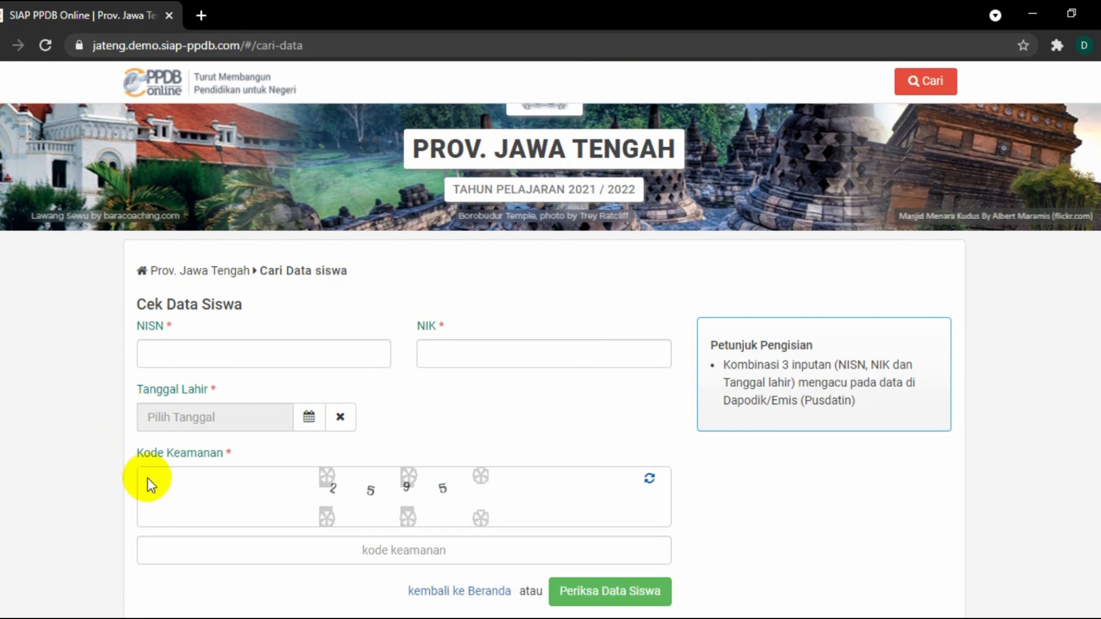
scroll(307, 493, down, 2)
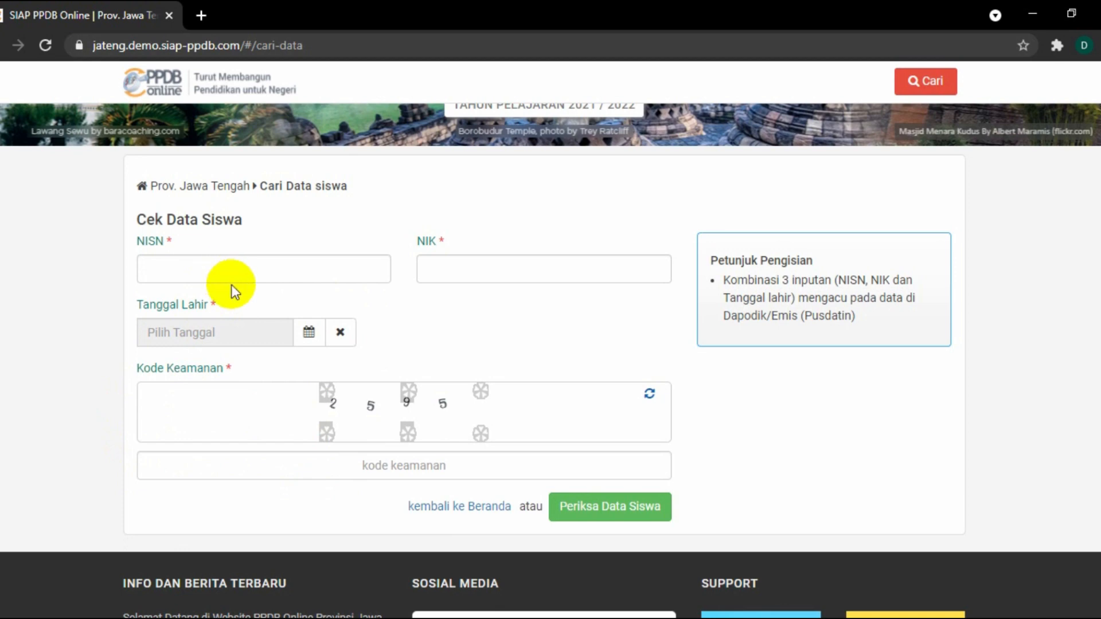
Fill in the student's NISN and NIK in the Cek Data Siswa form.
click(339, 261)
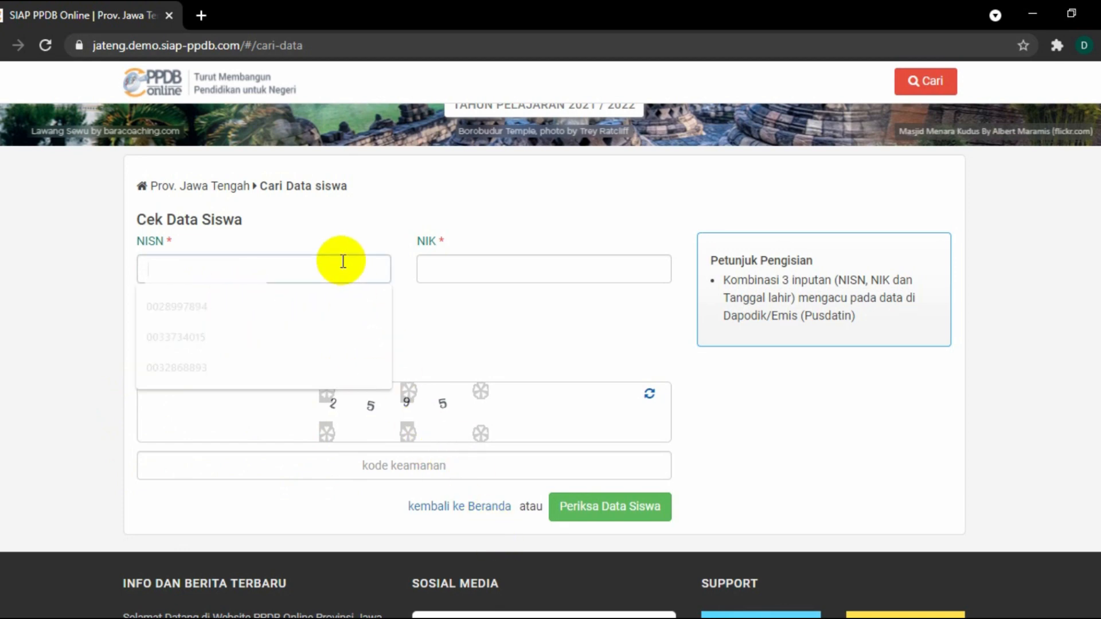
key(alt+Tab)
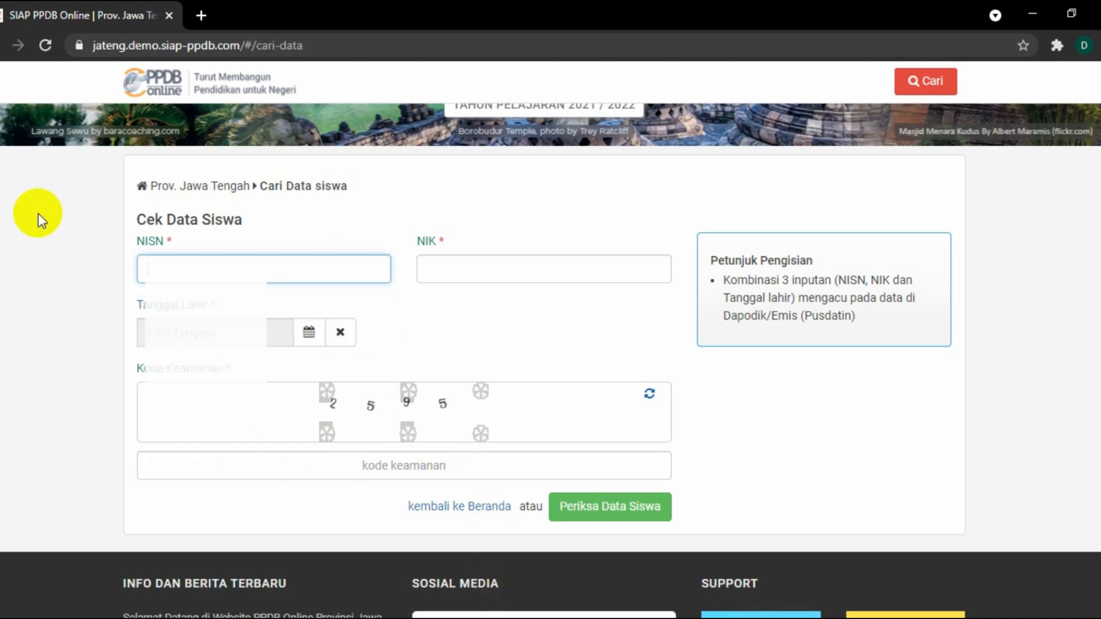
key(ctrl+v)
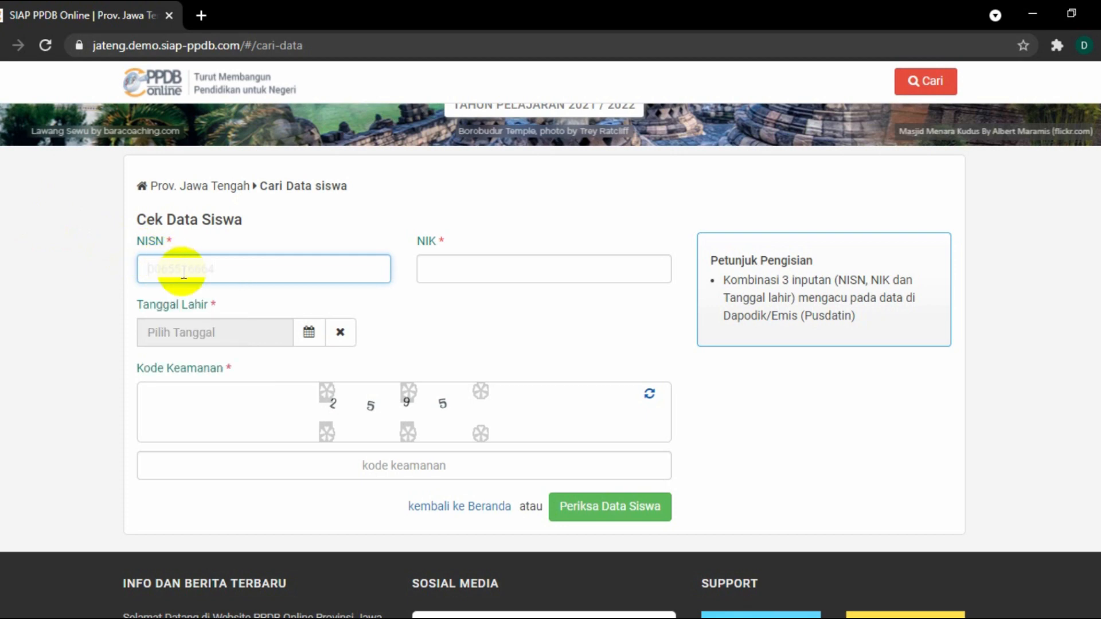
click(485, 266)
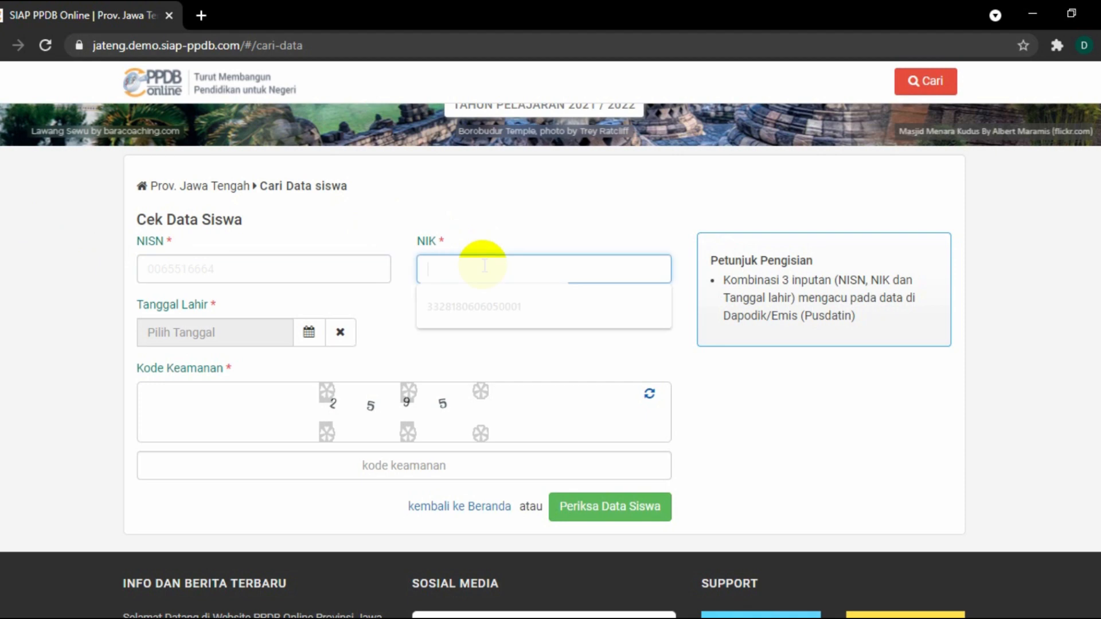
click(472, 232)
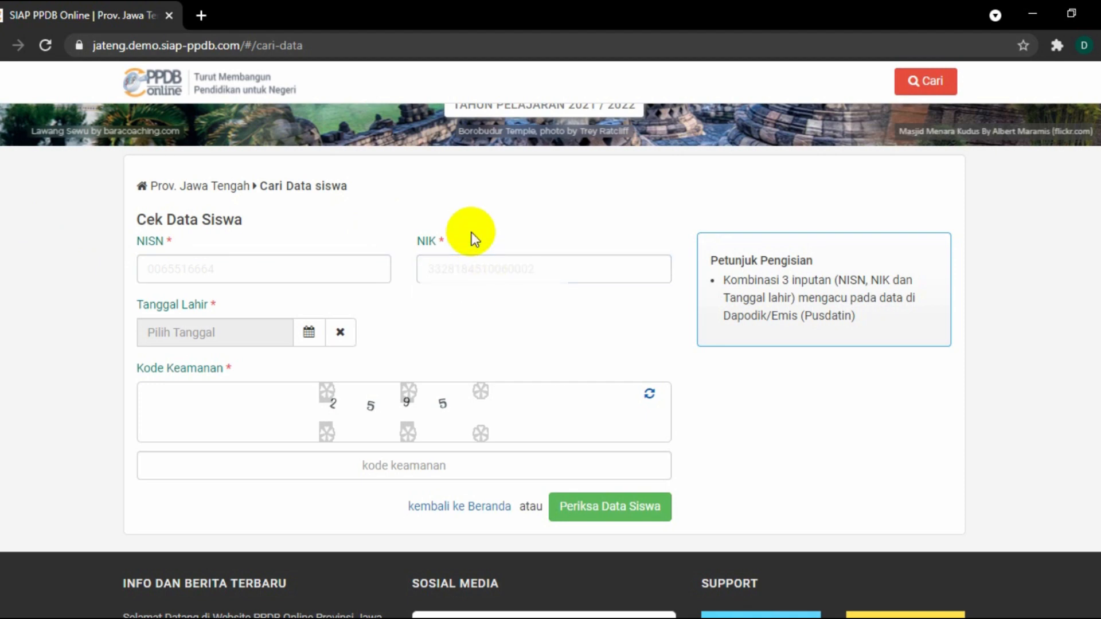
Set the student's date of birth in the Tanggal Lahir field by choosing the year, month and day.
click(309, 333)
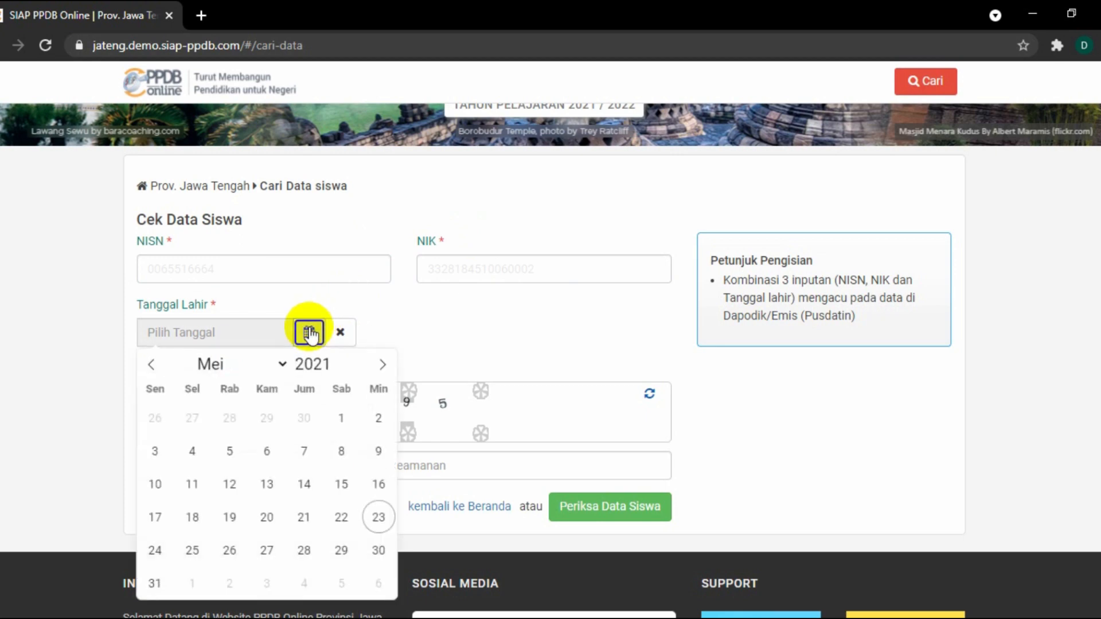
click(338, 371)
click(339, 372)
click(339, 372)
click(339, 371)
click(339, 372)
click(339, 371)
click(340, 371)
click(339, 372)
click(338, 372)
click(338, 372)
click(339, 371)
click(339, 372)
click(339, 372)
click(340, 372)
click(339, 371)
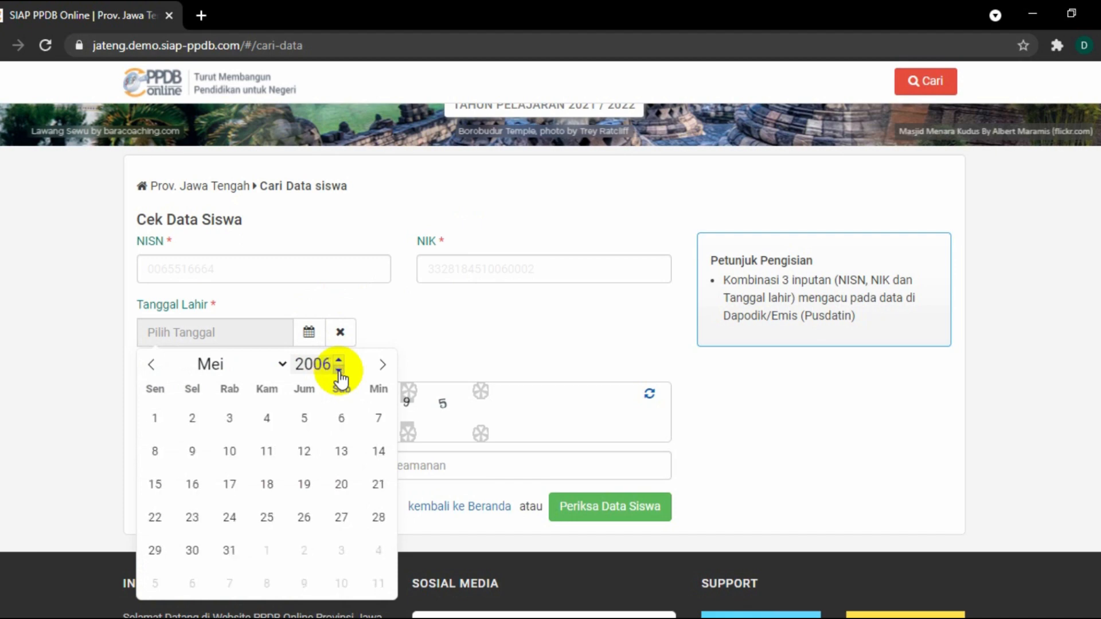
click(283, 366)
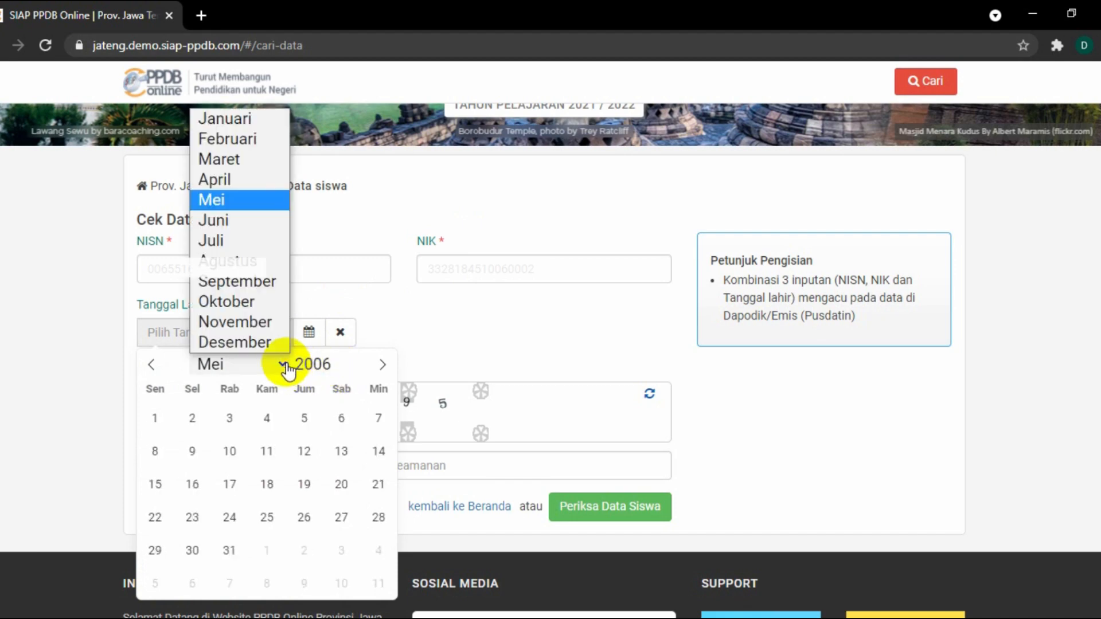
click(238, 302)
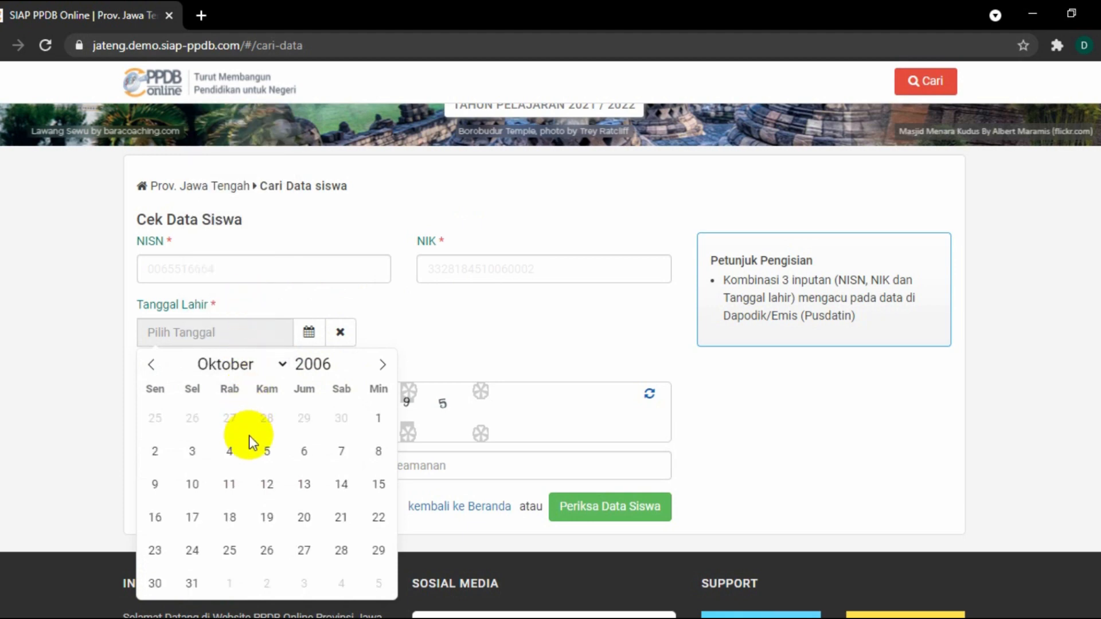
click(267, 456)
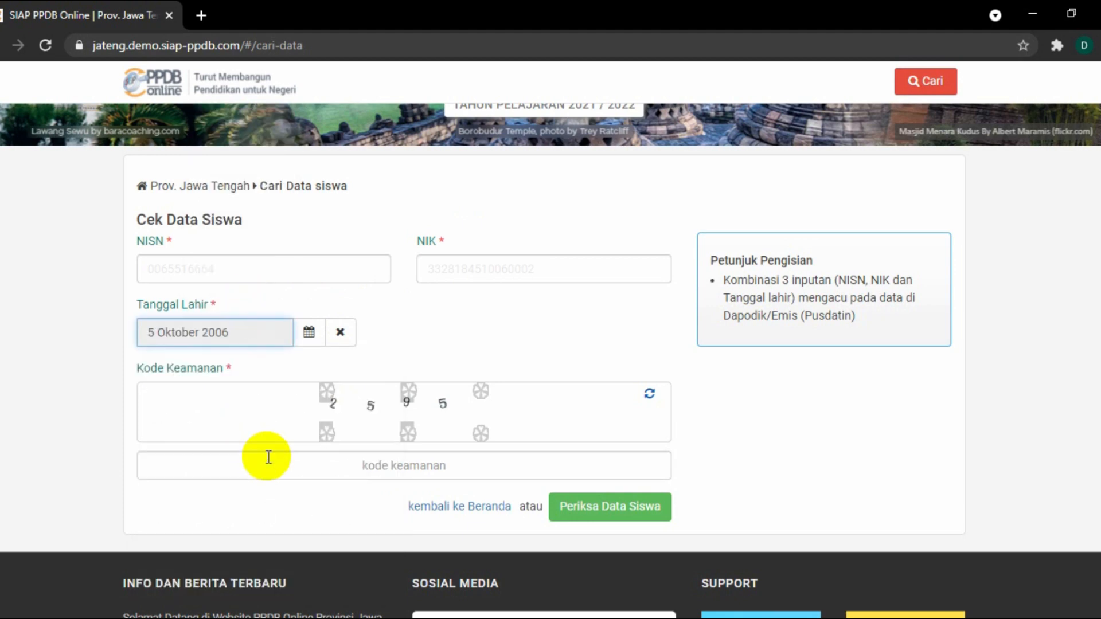
Enter the displayed security code in the Kode Keamanan field and submit the form to check the student's data.
click(267, 457)
scroll(430, 241, down, 1)
text(2)
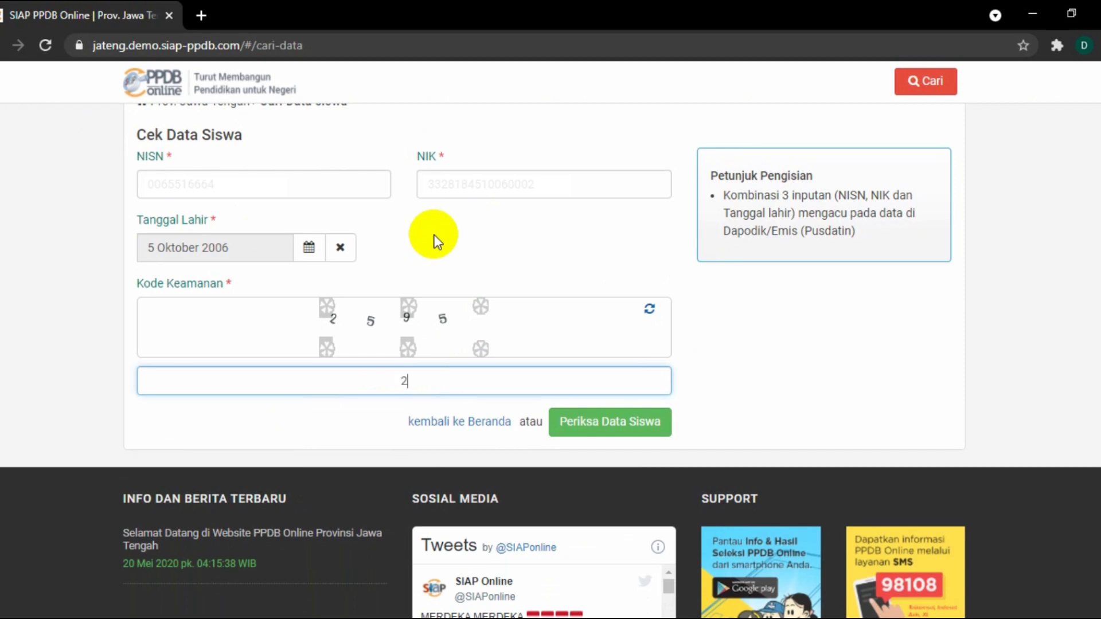
text(595)
click(433, 233)
scroll(433, 234, up, 1)
scroll(433, 233, up, 1)
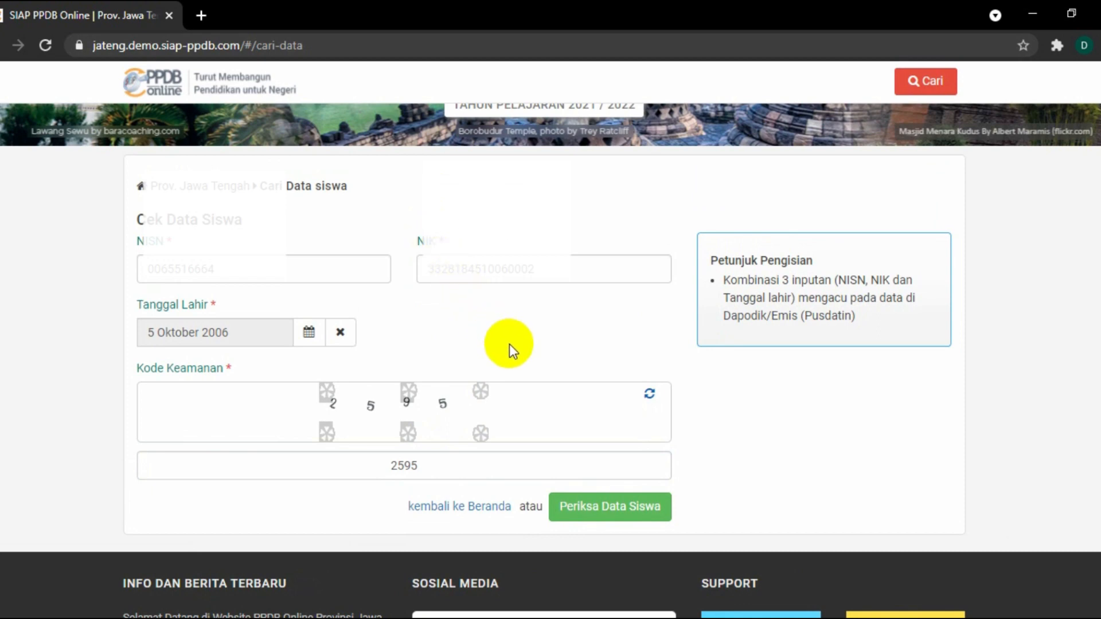
click(612, 506)
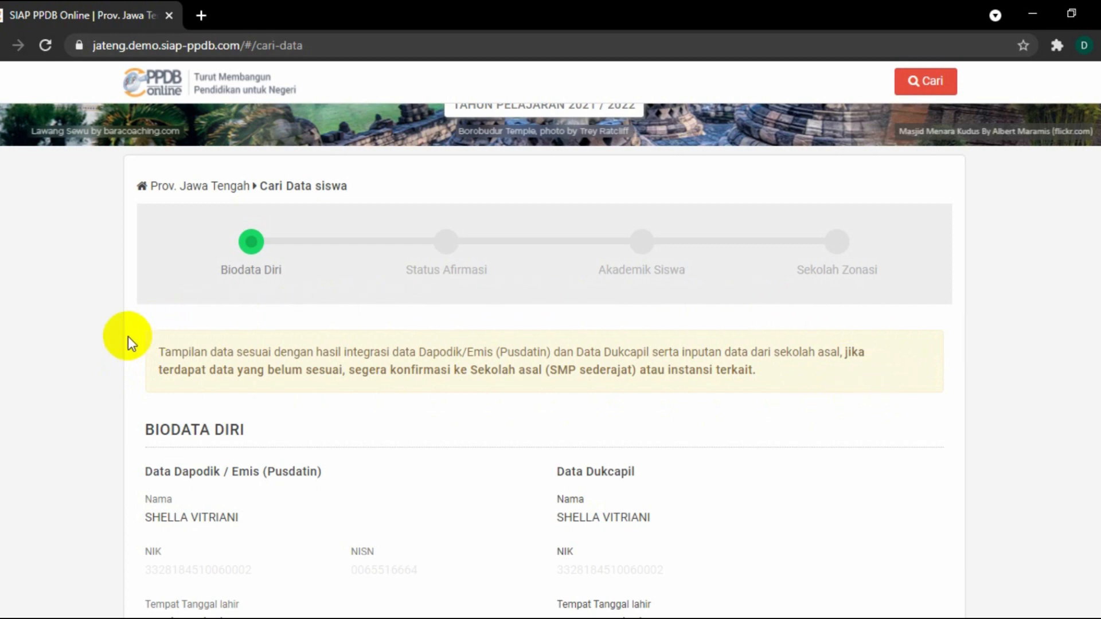
Examine the student's Biodata Diri page, comparing the Dapodik and Dukcapil data, school of origin, address and map coordinates.
scroll(129, 336, down, 4)
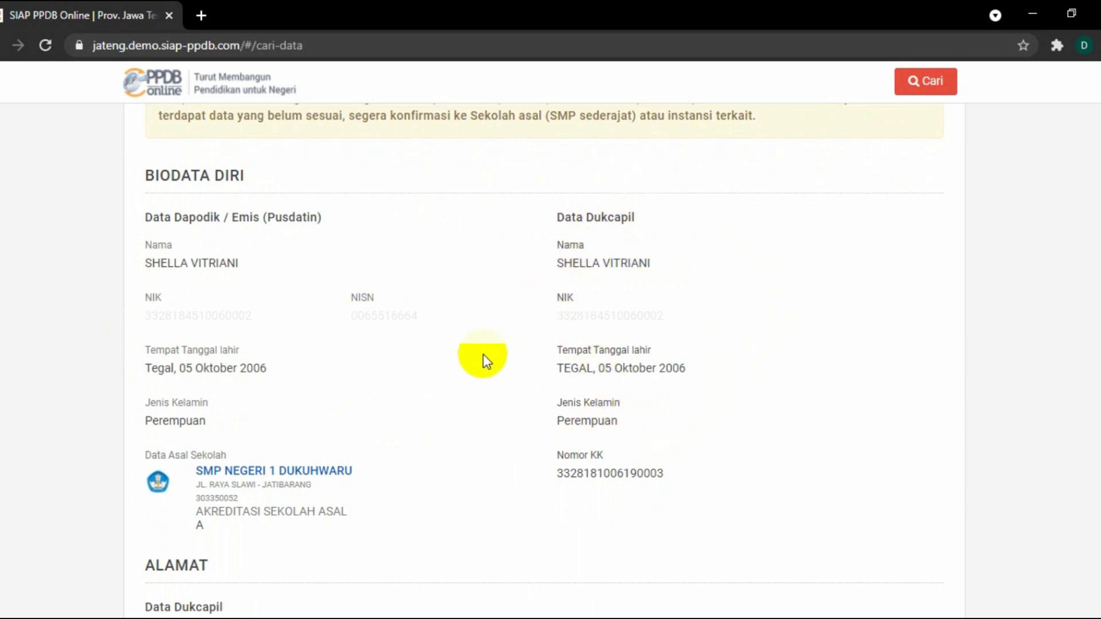
scroll(483, 353, down, 3)
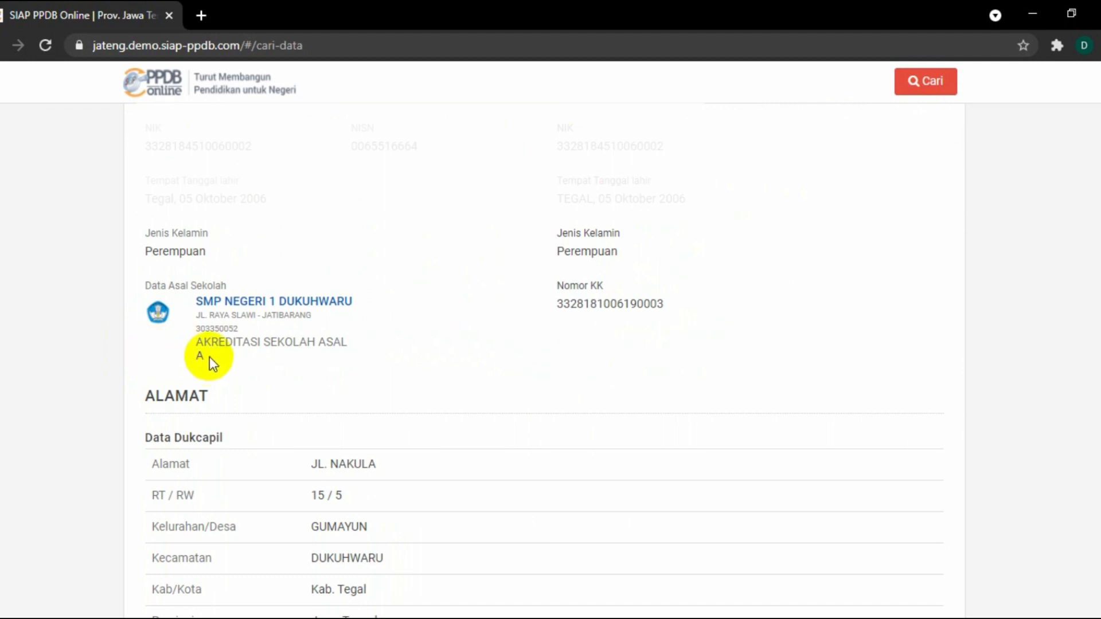
scroll(425, 351, down, 2)
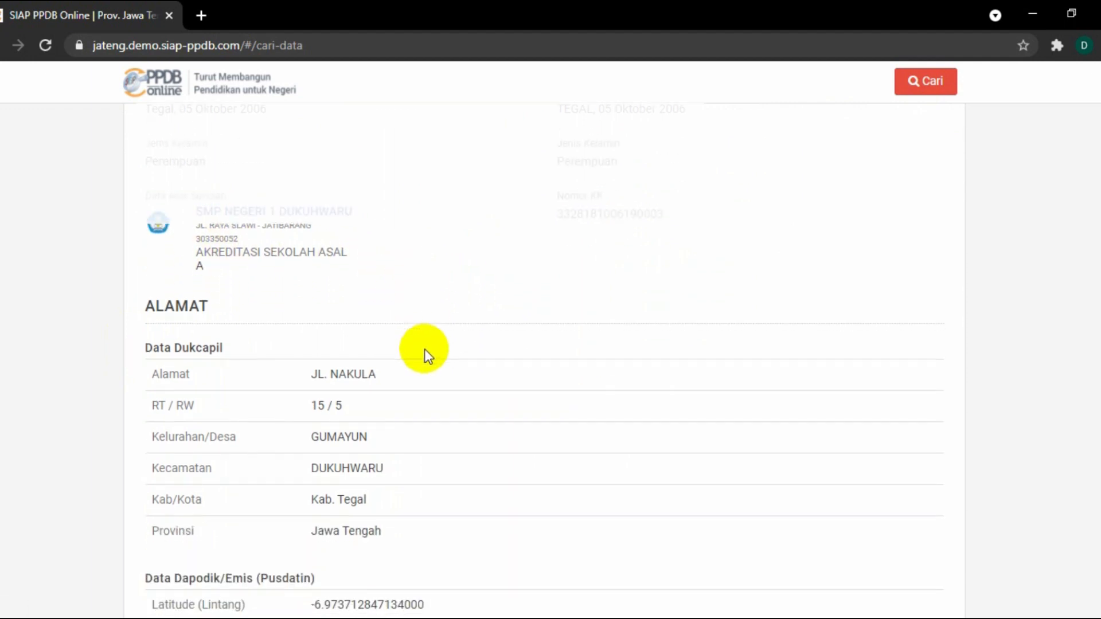
scroll(424, 349, down, 2)
scroll(438, 352, down, 1)
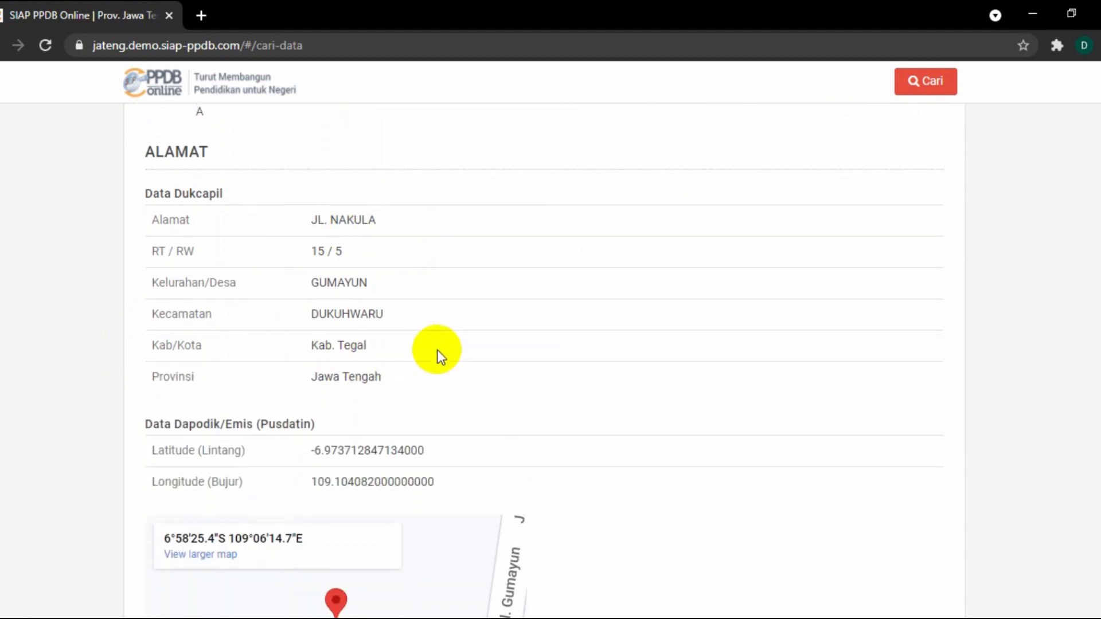
scroll(436, 352, down, 2)
scroll(434, 354, down, 4)
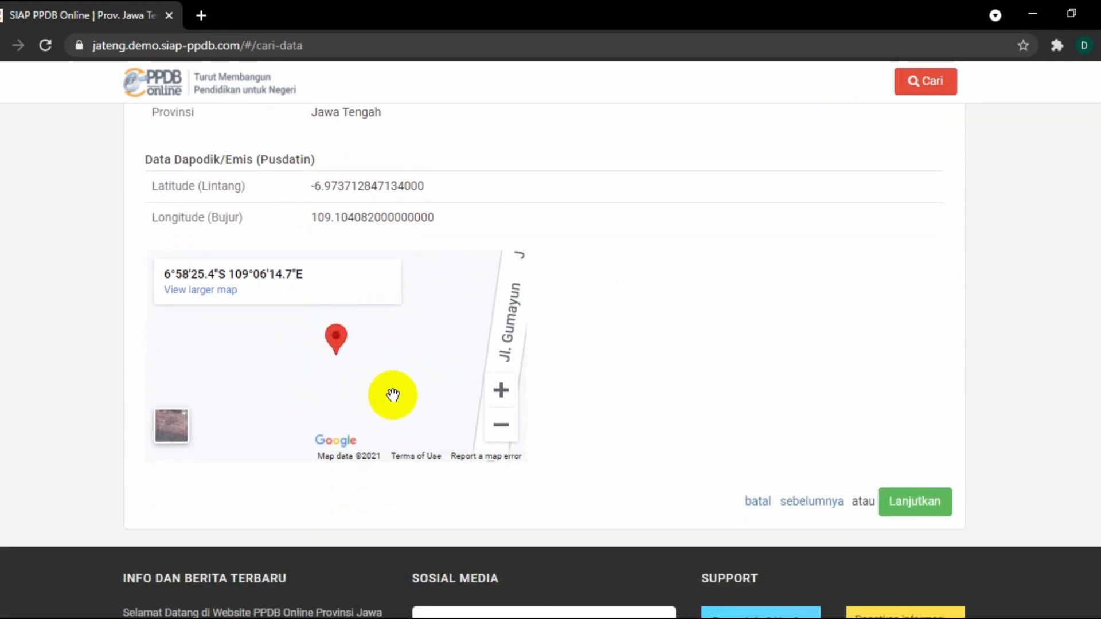
scroll(367, 319, up, 3)
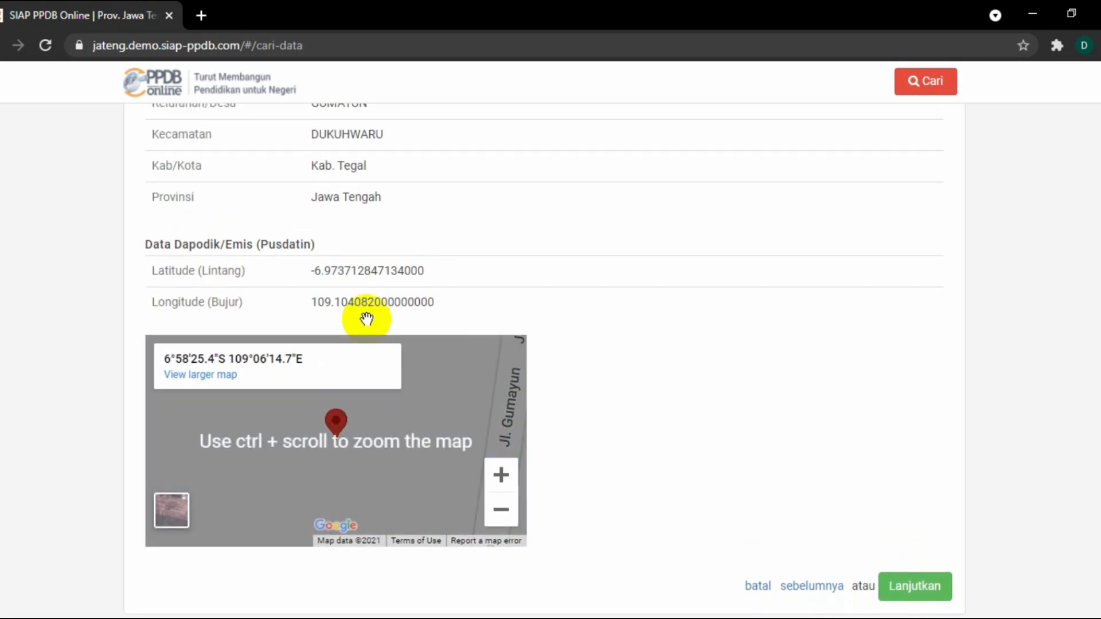
scroll(367, 319, up, 6)
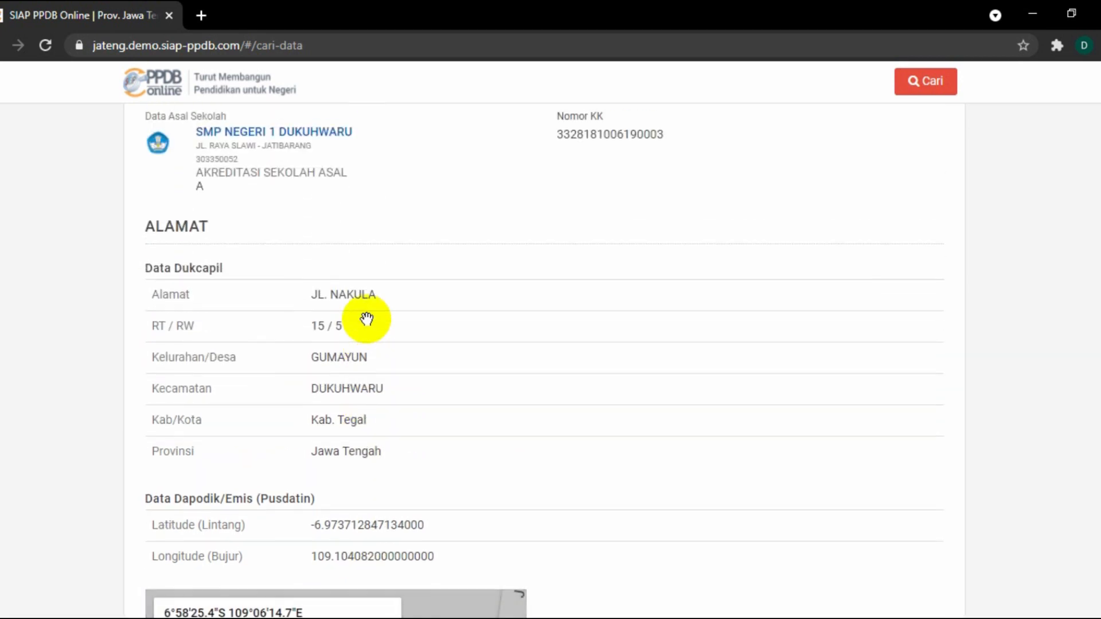
scroll(367, 319, up, 4)
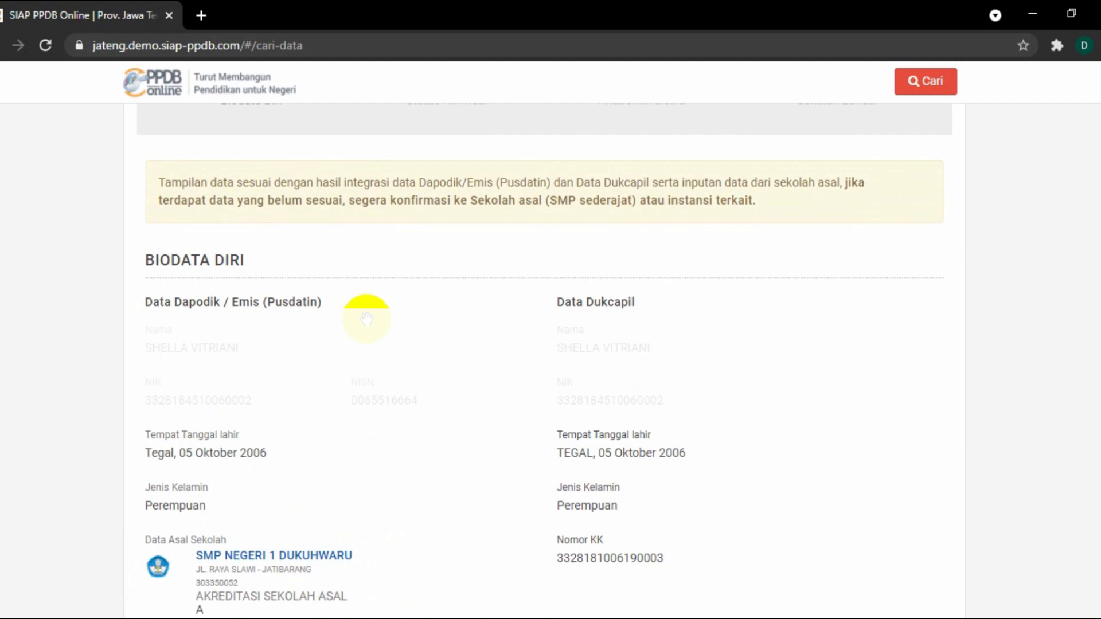
Continue from Biodata Diri to the Status Afirmasi stage and review the Dinas Sosial, Dinas Kesehatan and Pondok Pesantren statuses.
scroll(367, 319, down, 13)
click(912, 590)
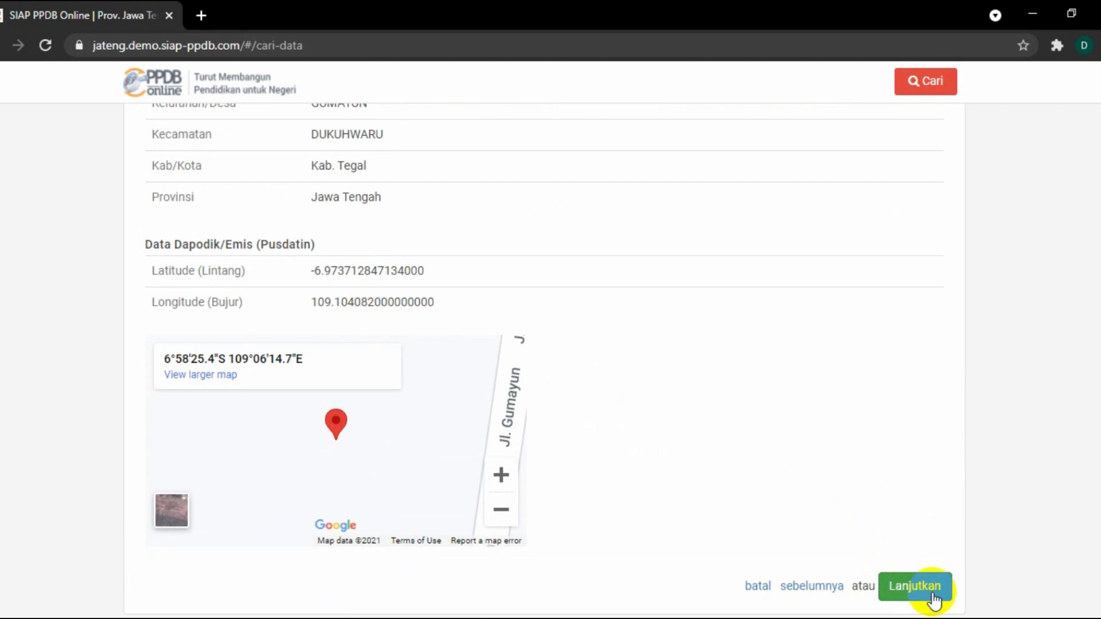
click(932, 595)
scroll(742, 448, down, 3)
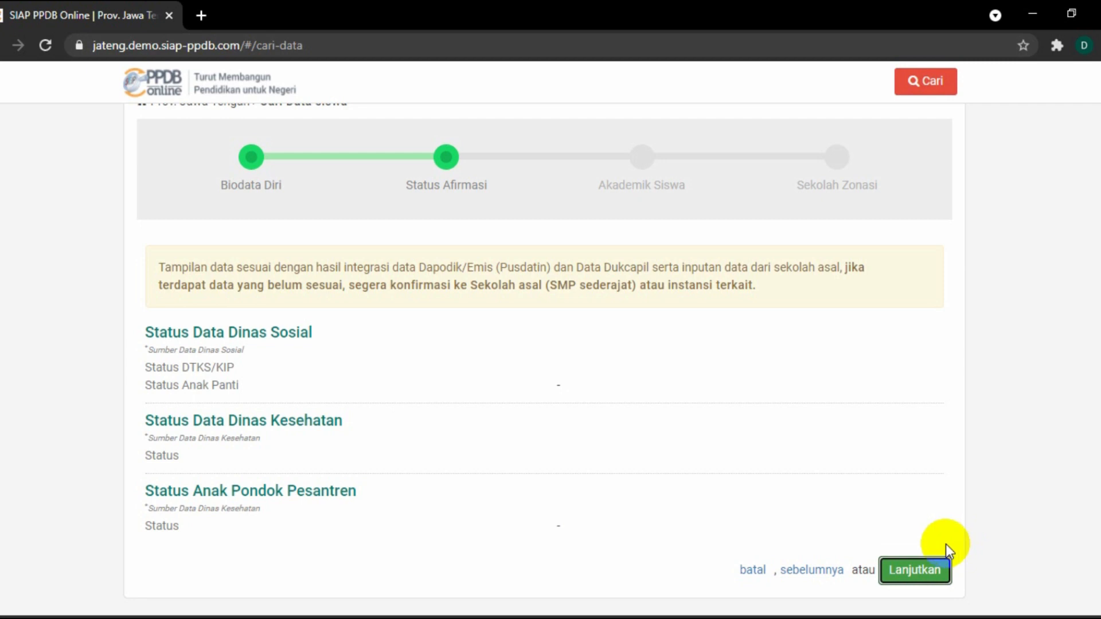
Continue to the Akademik Siswa stage and examine the report grades, school accreditation, achievement data and the Jalur Prestasi note.
click(904, 577)
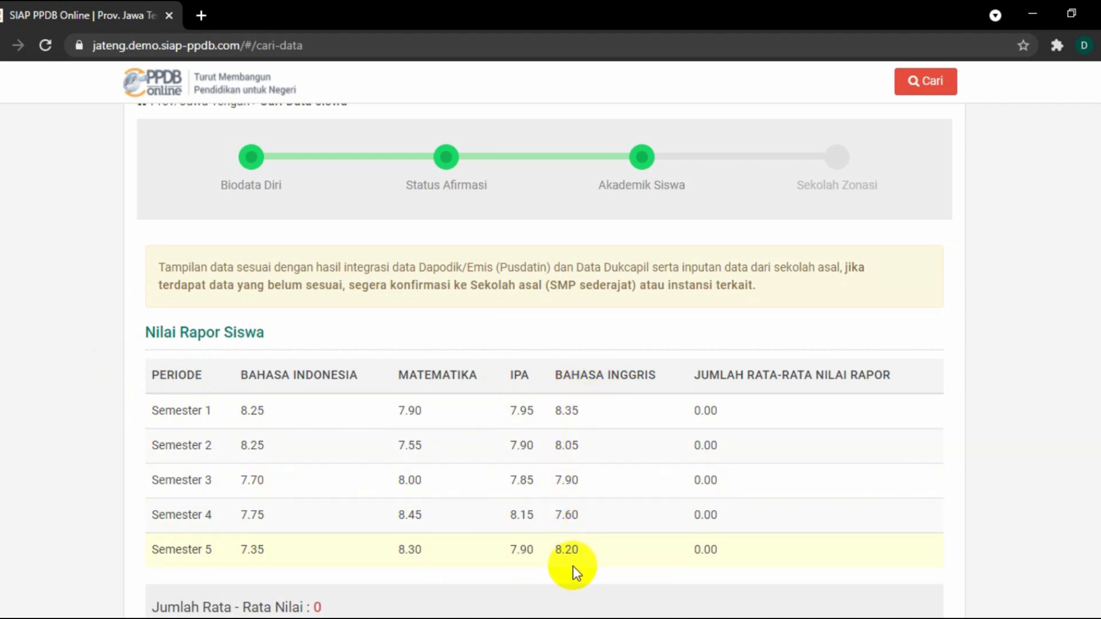
scroll(32, 526, down, 3)
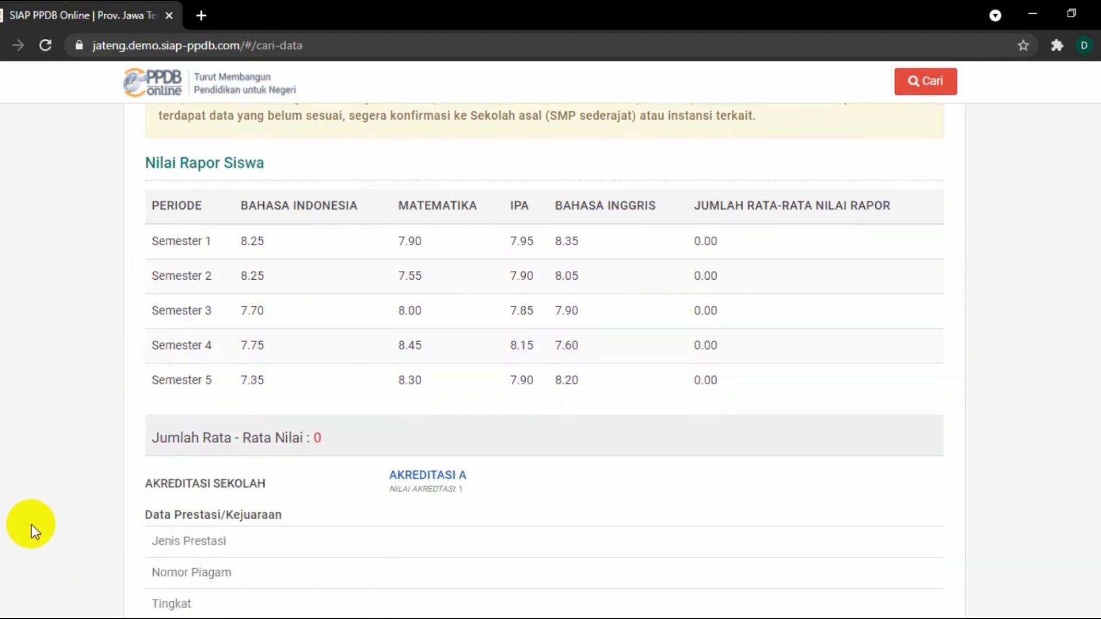
scroll(31, 524, down, 2)
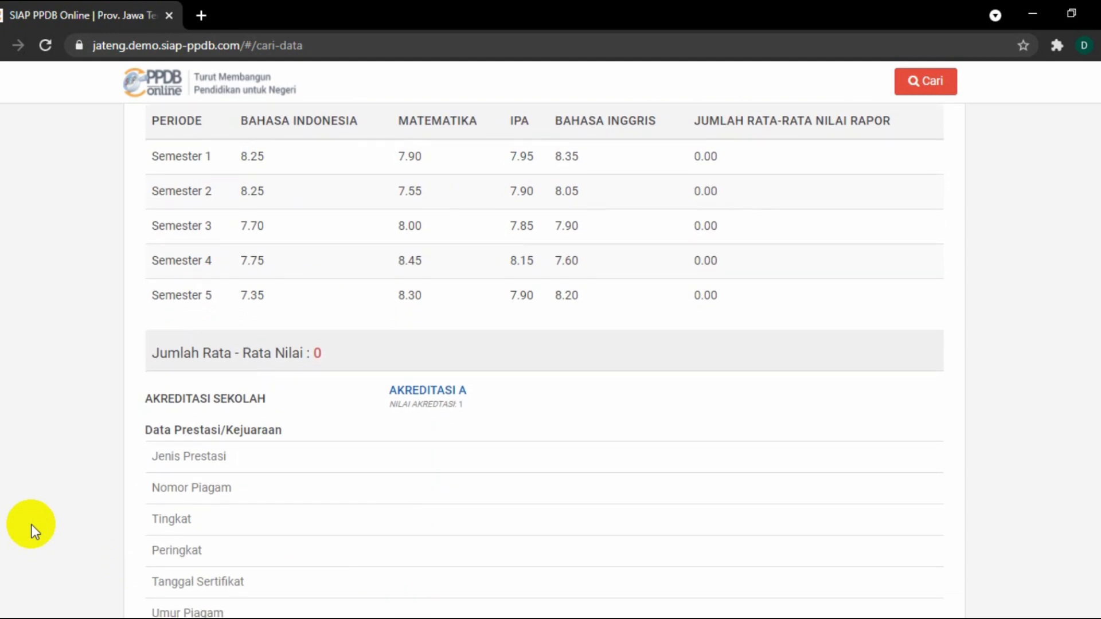
scroll(33, 525, down, 3)
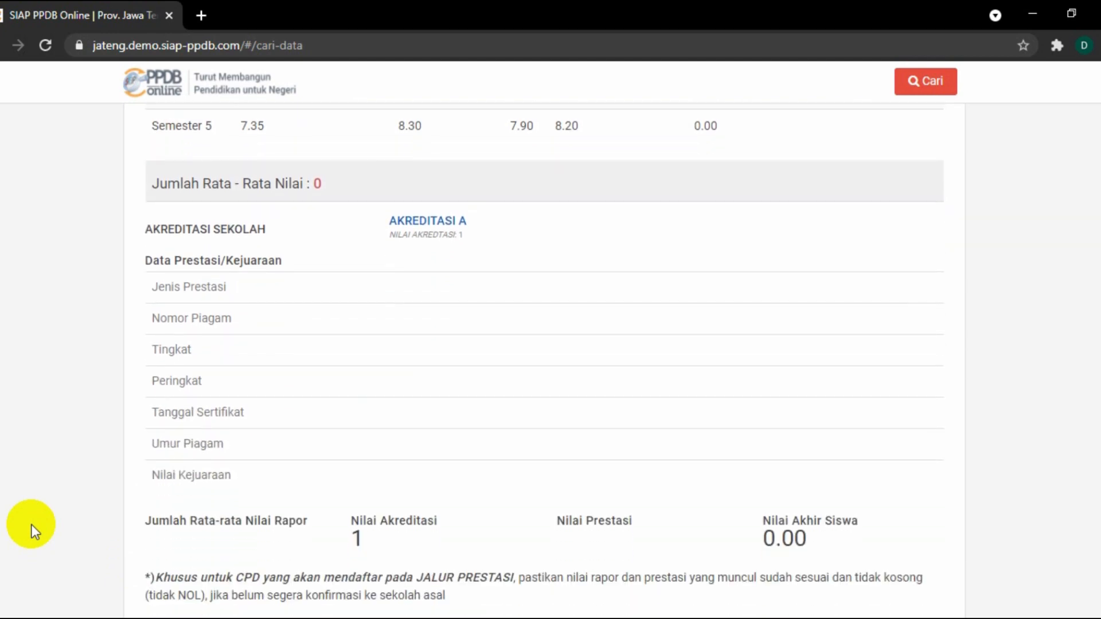
scroll(33, 525, down, 2)
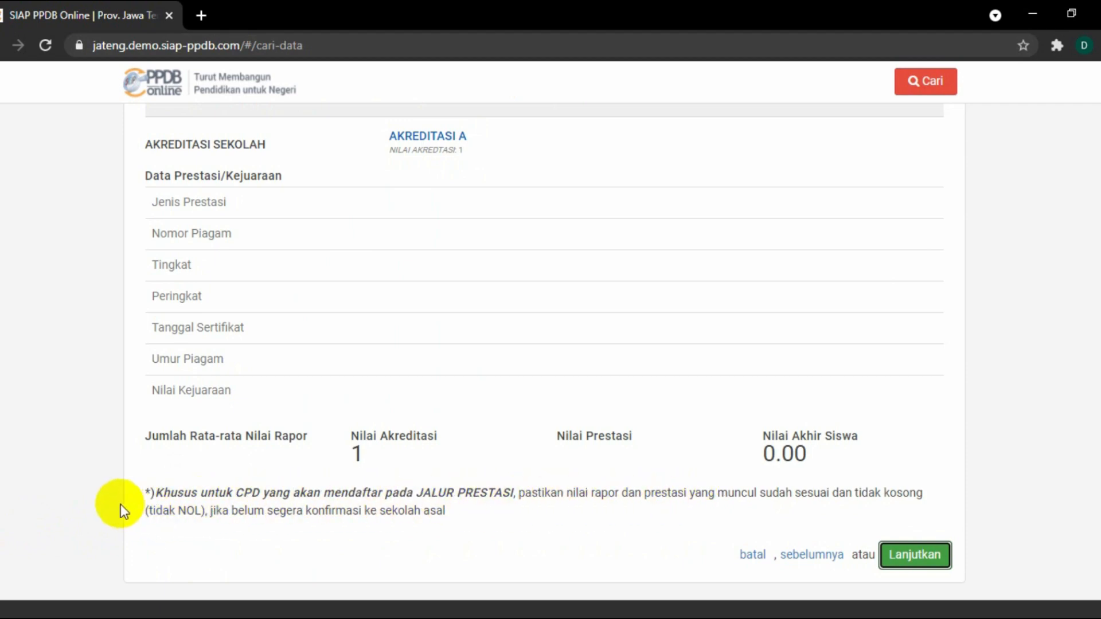
scroll(121, 504, up, 1)
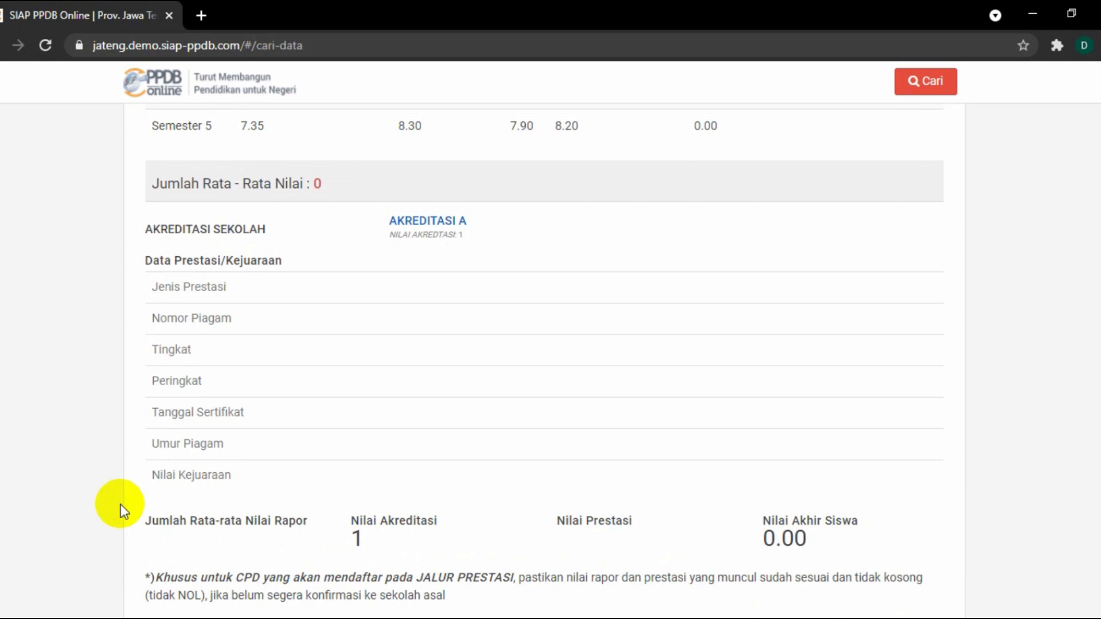
scroll(120, 504, down, 1)
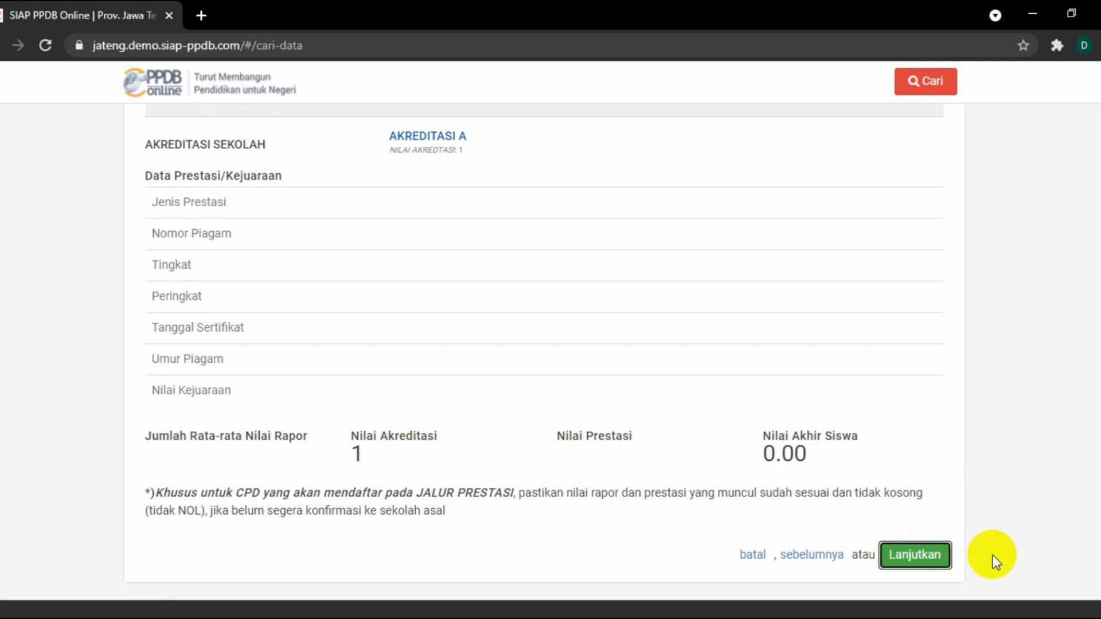
scroll(993, 555, down, 2)
scroll(992, 549, up, 2)
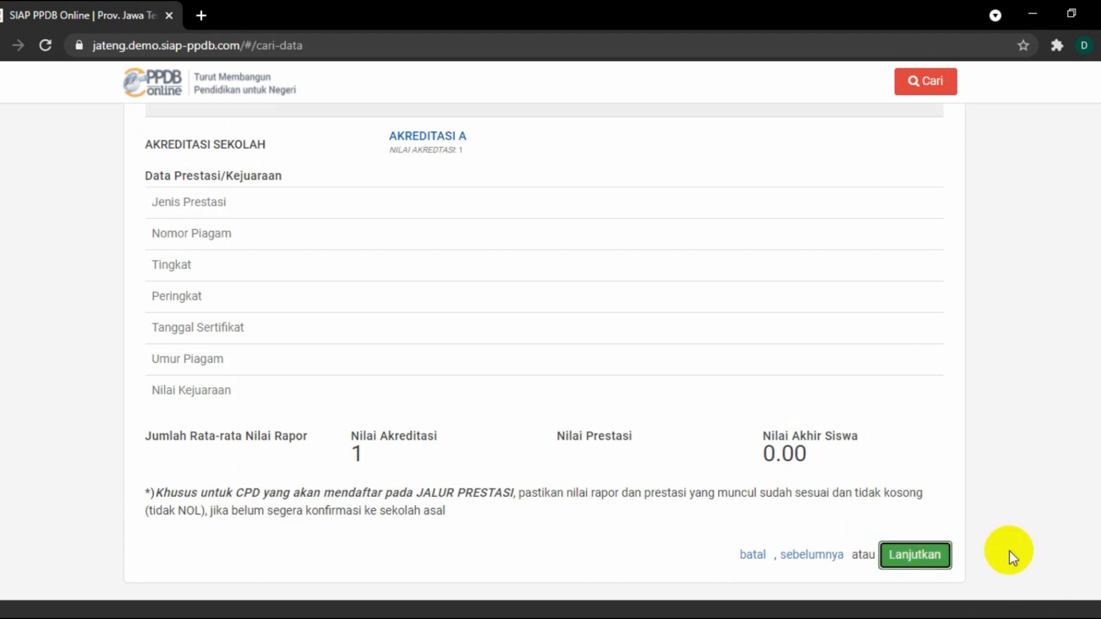
scroll(993, 554, down, 2)
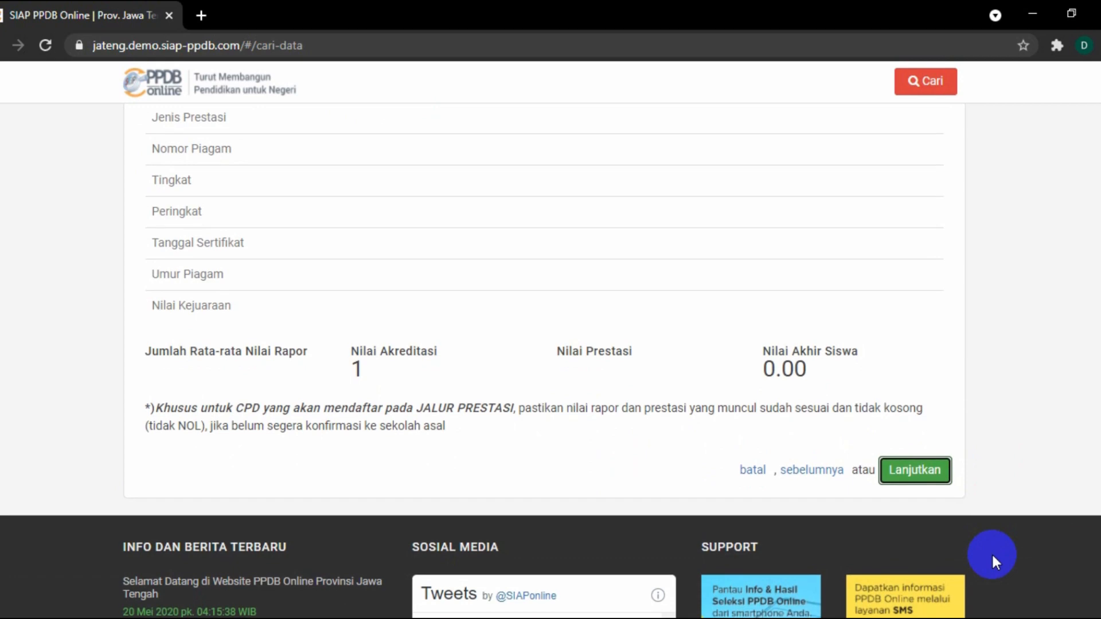
scroll(992, 548, up, 2)
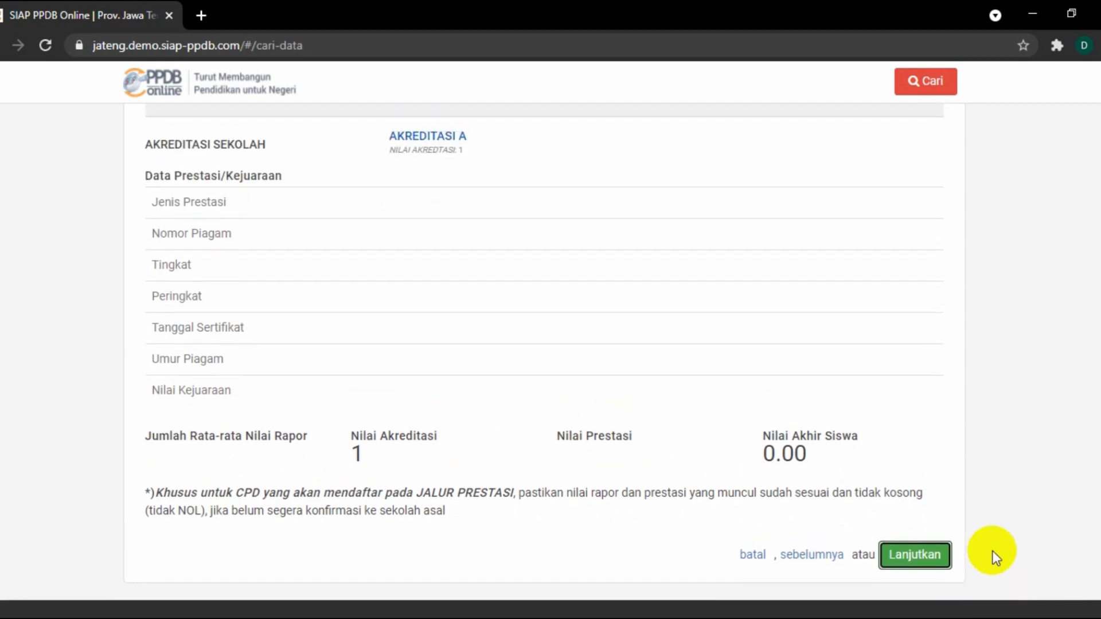
Continue to the Sekolah Zonasi stage and examine the listed schools with their capacity and distance.
click(915, 555)
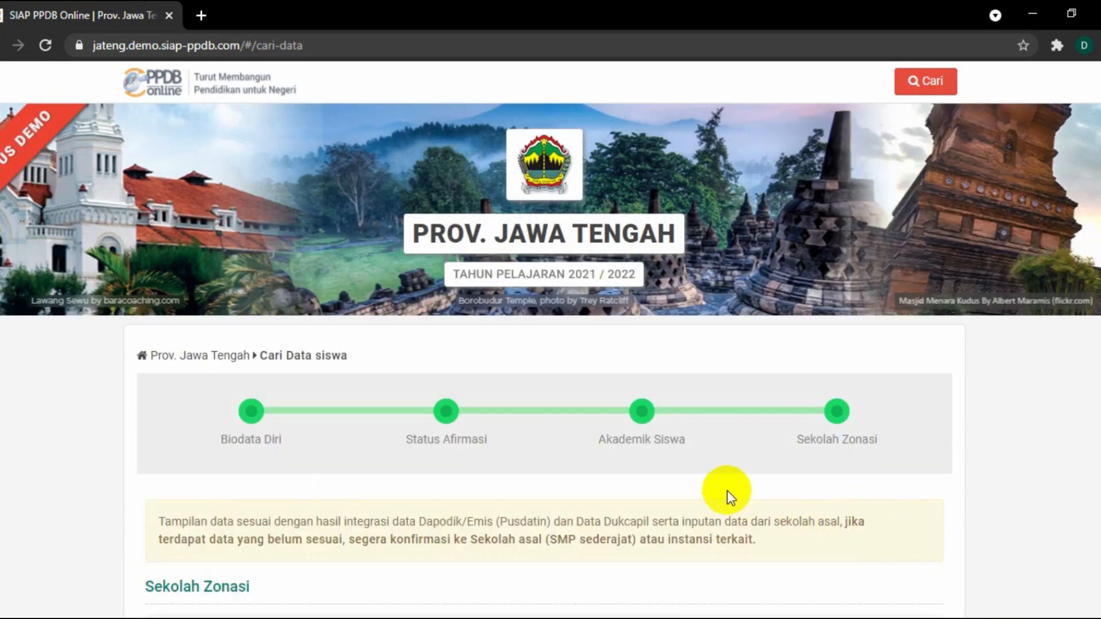
scroll(726, 491, down, 3)
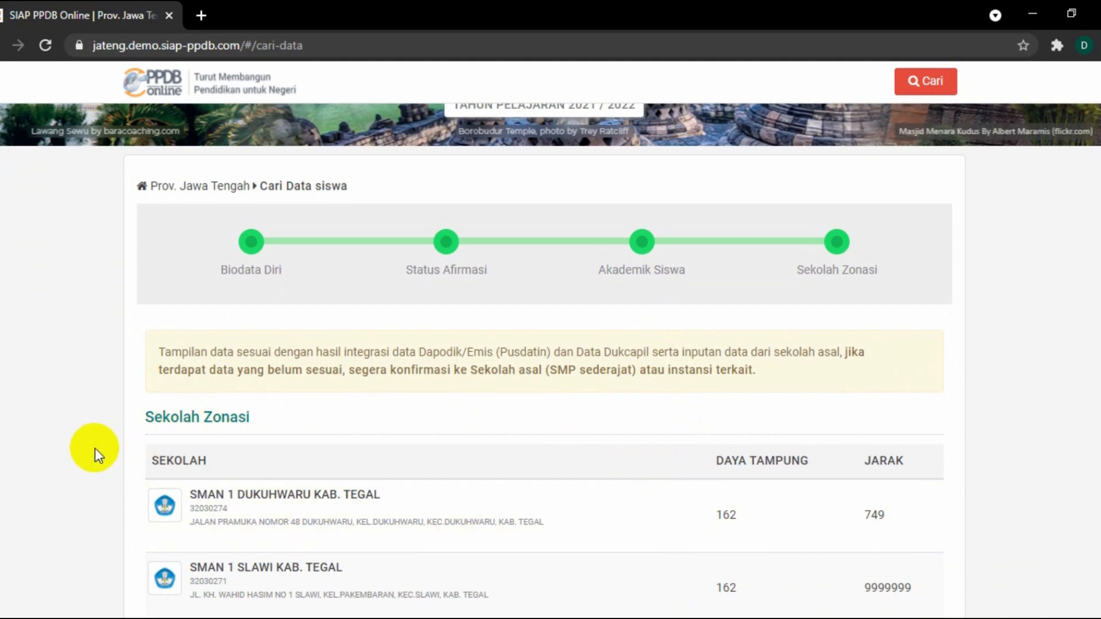
scroll(116, 455, down, 1)
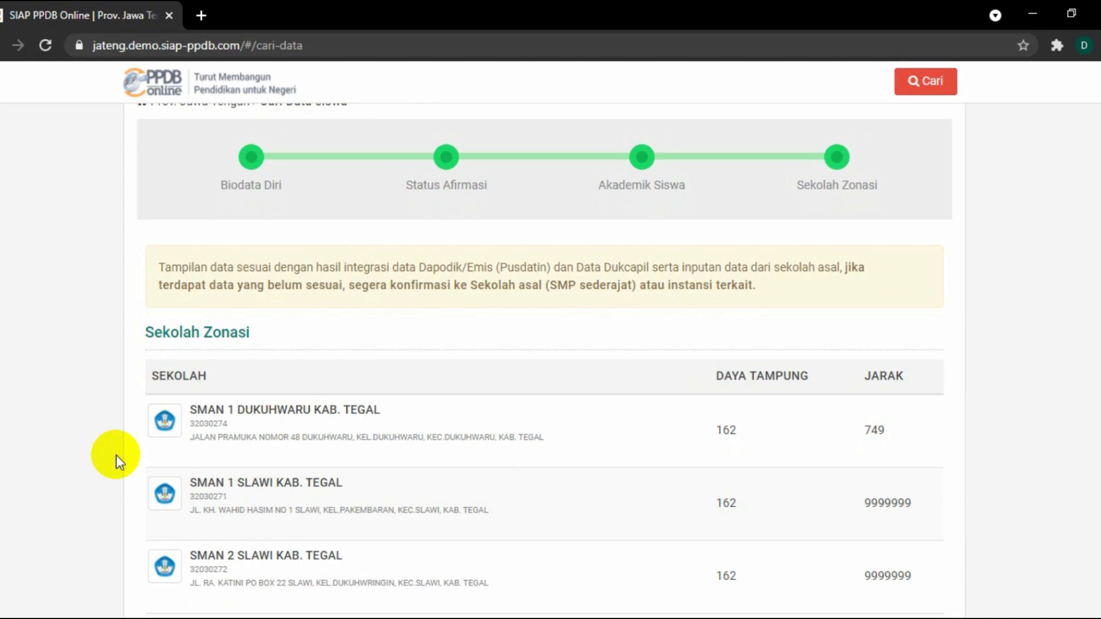
scroll(116, 456, down, 1)
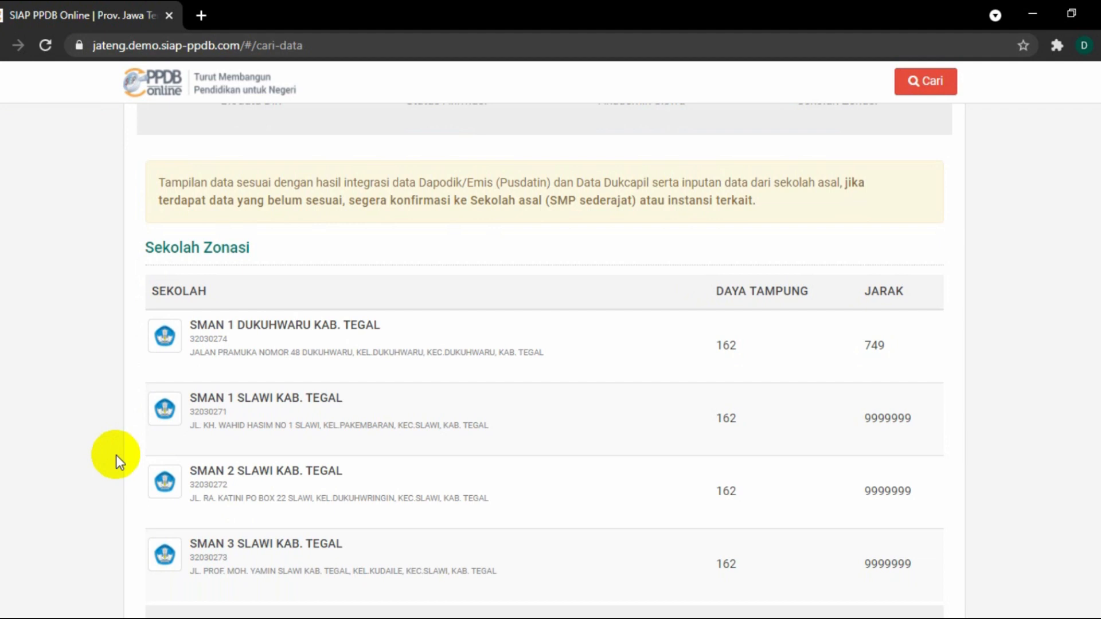
scroll(116, 455, down, 1)
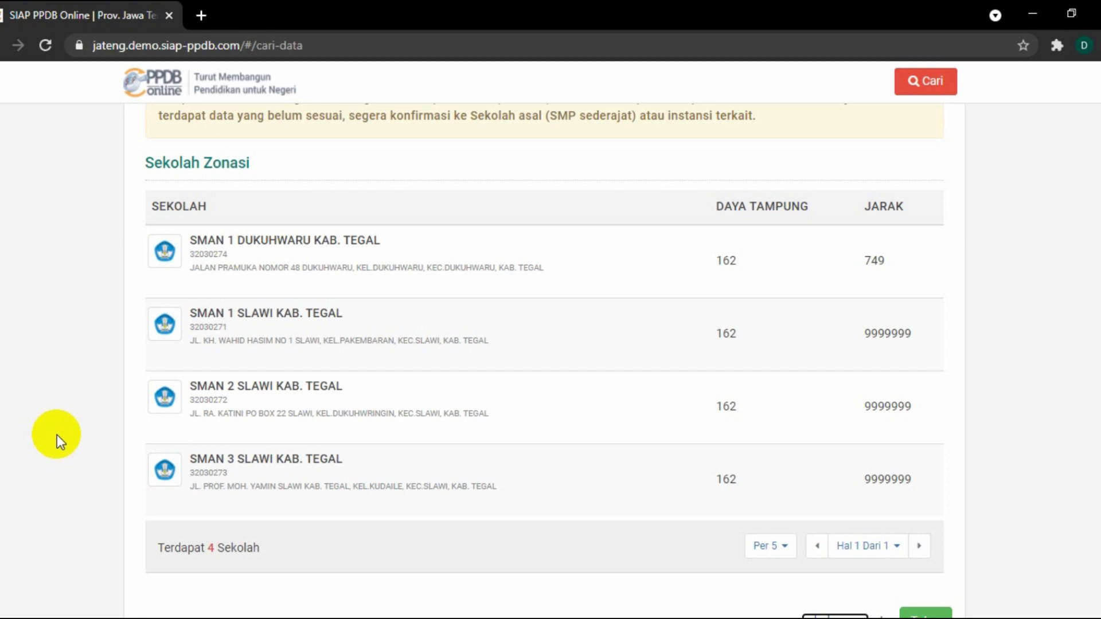
scroll(57, 434, up, 1)
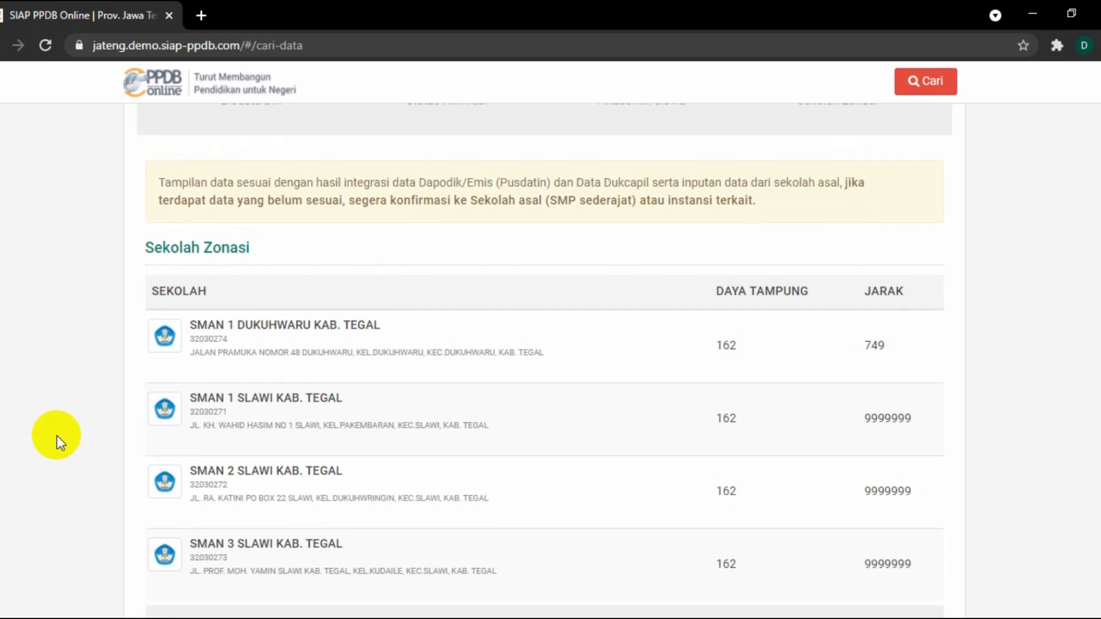
scroll(57, 435, down, 2)
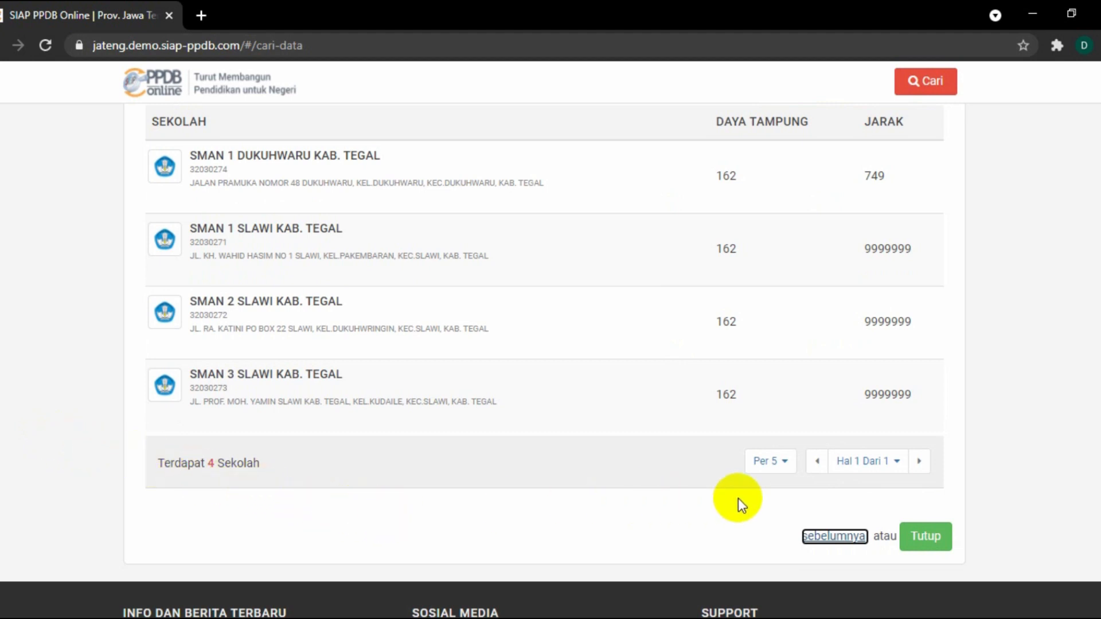
Close the student data check and return to the Jalur Pendaftaran sections for SMA and SMK on the home page.
click(932, 540)
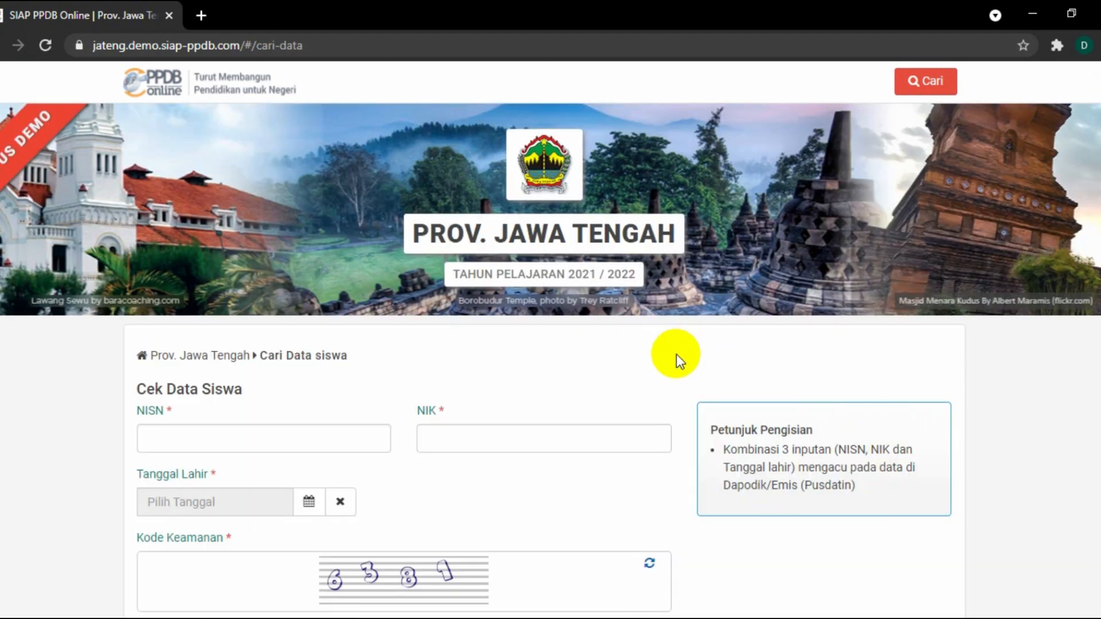
scroll(676, 353, down, 3)
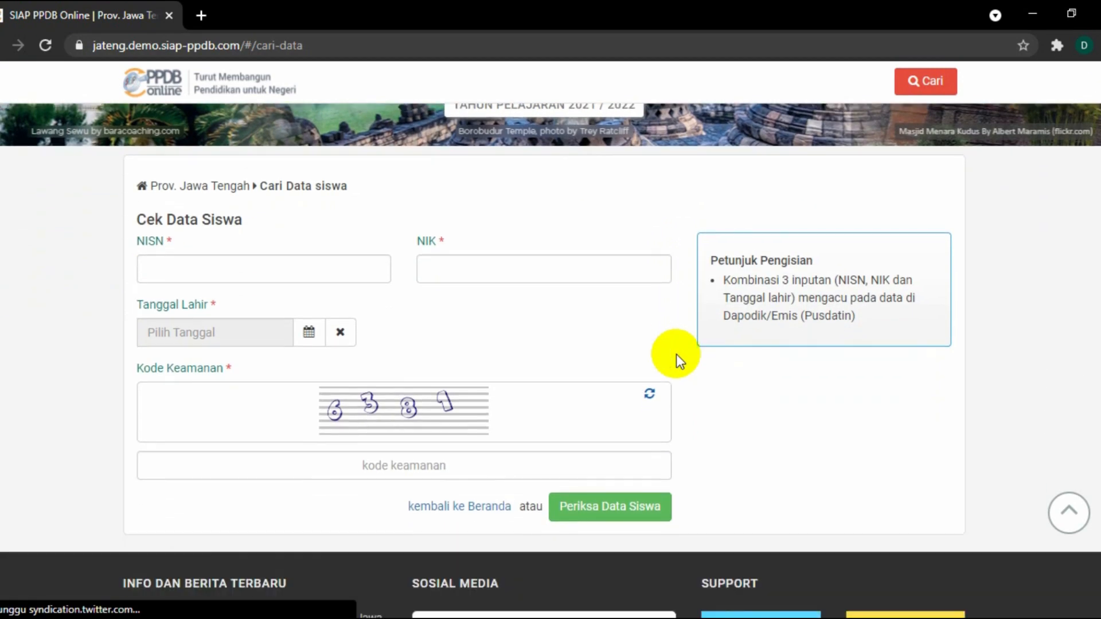
scroll(676, 353, up, 2)
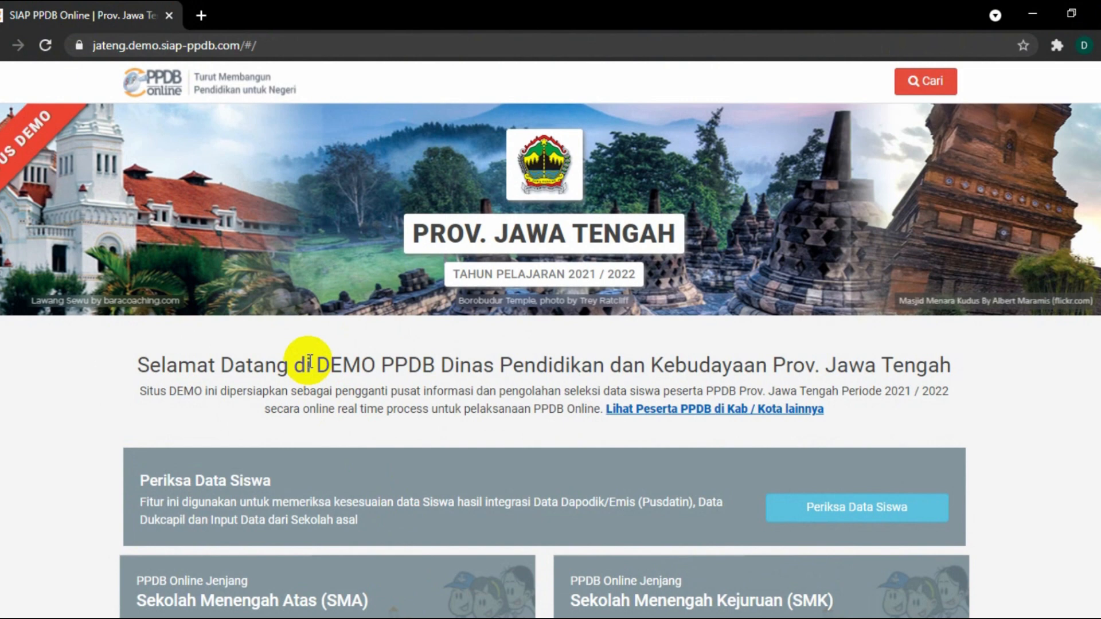
scroll(309, 361, down, 5)
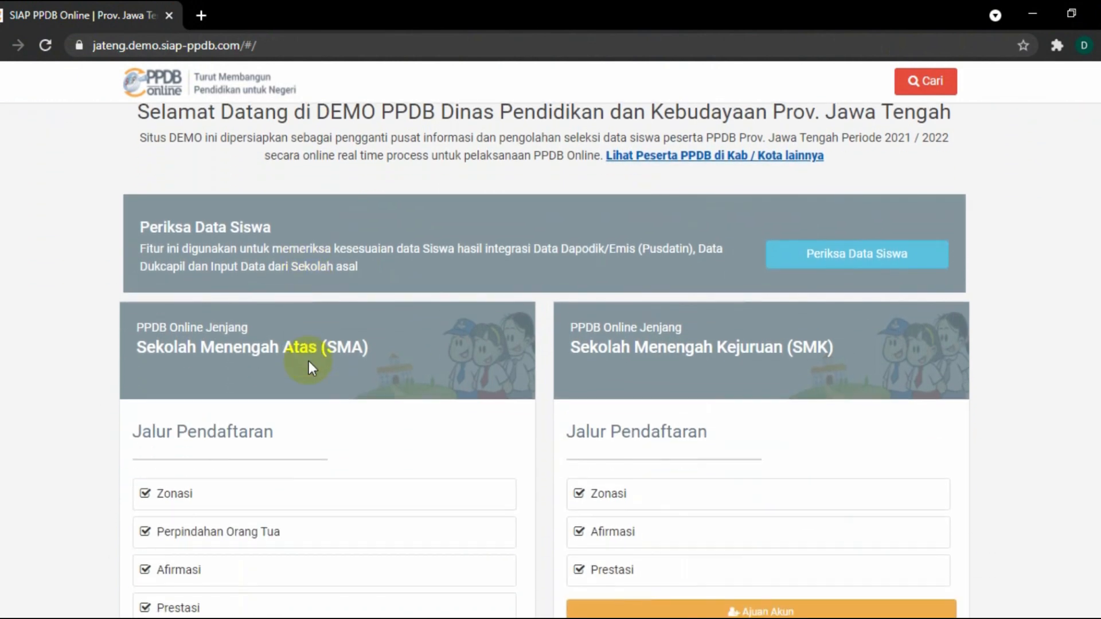
scroll(309, 361, down, 6)
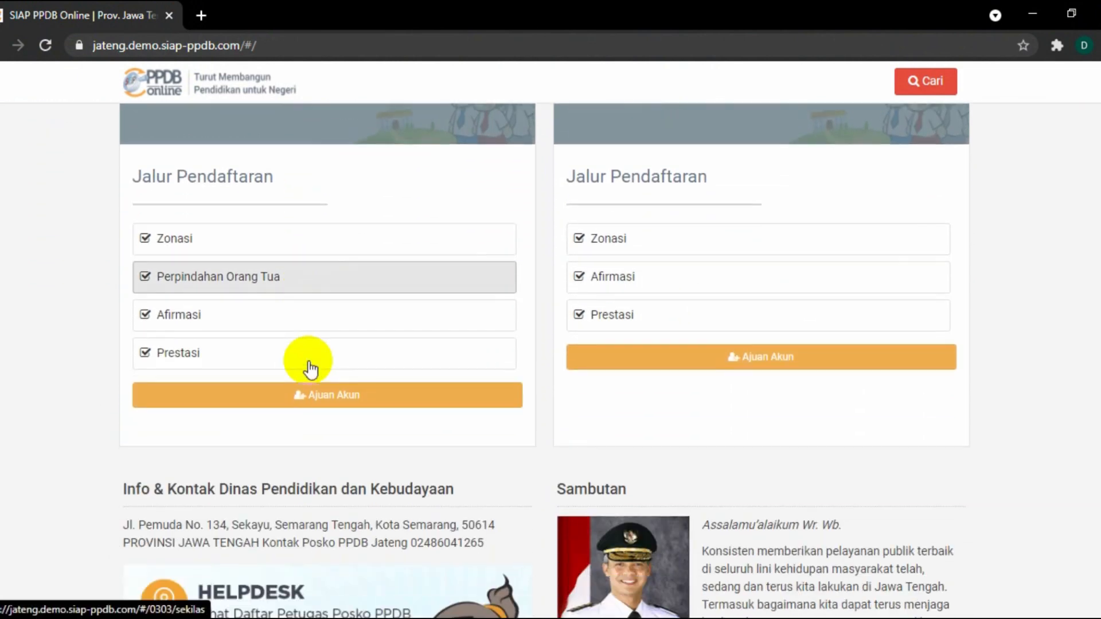